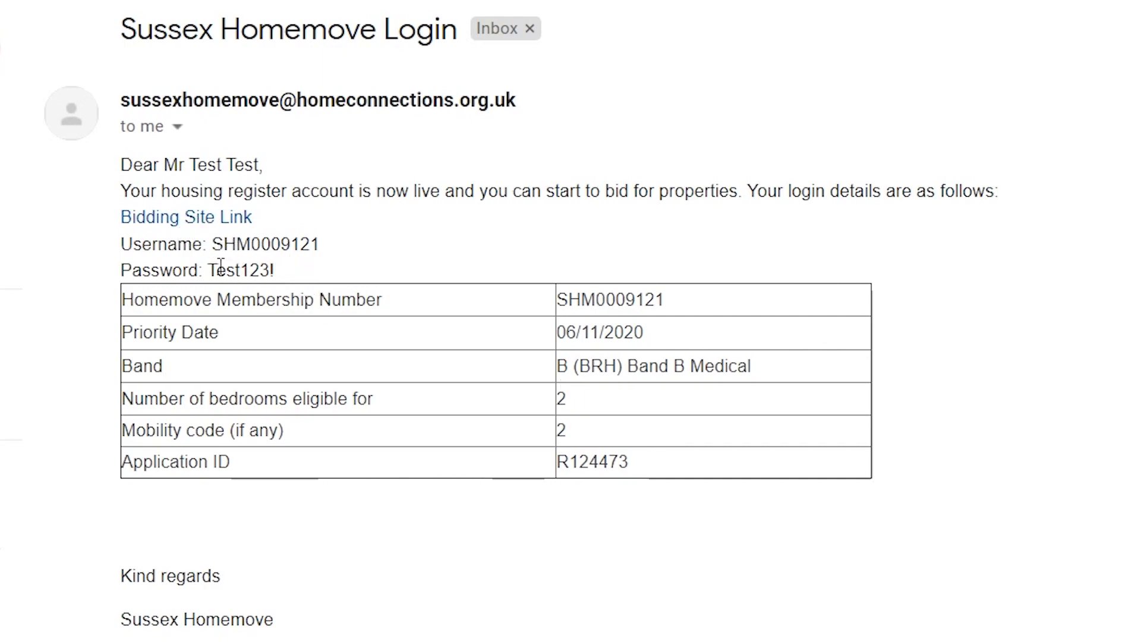
Open the bidding site from the emailed link and go through its home page to the customer login page
left_click(190, 217)
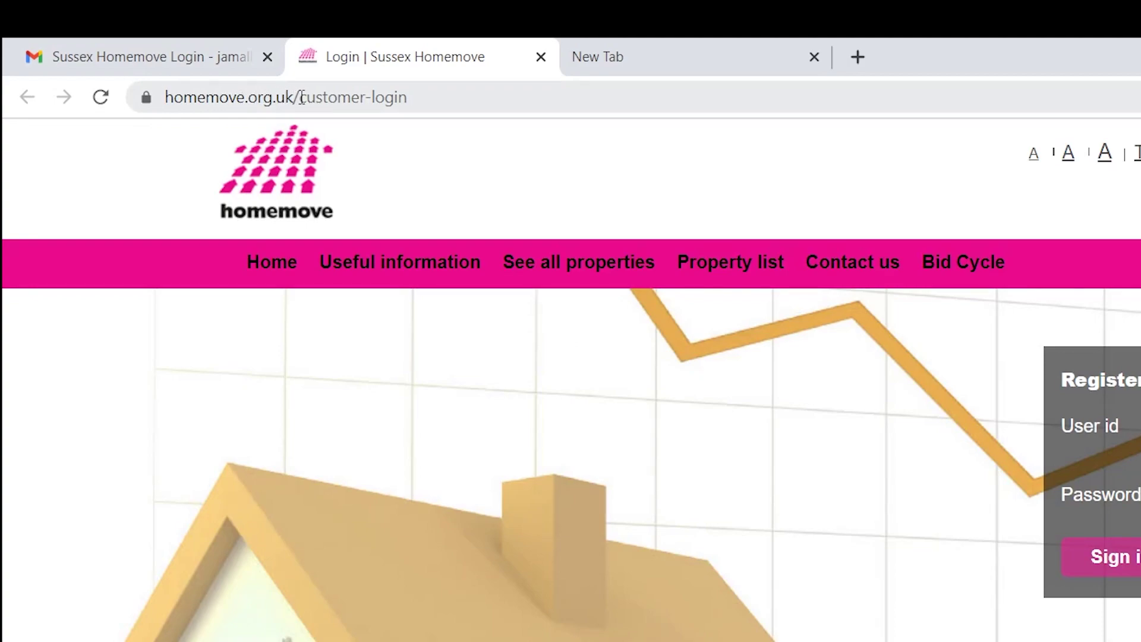
left_click(269, 264)
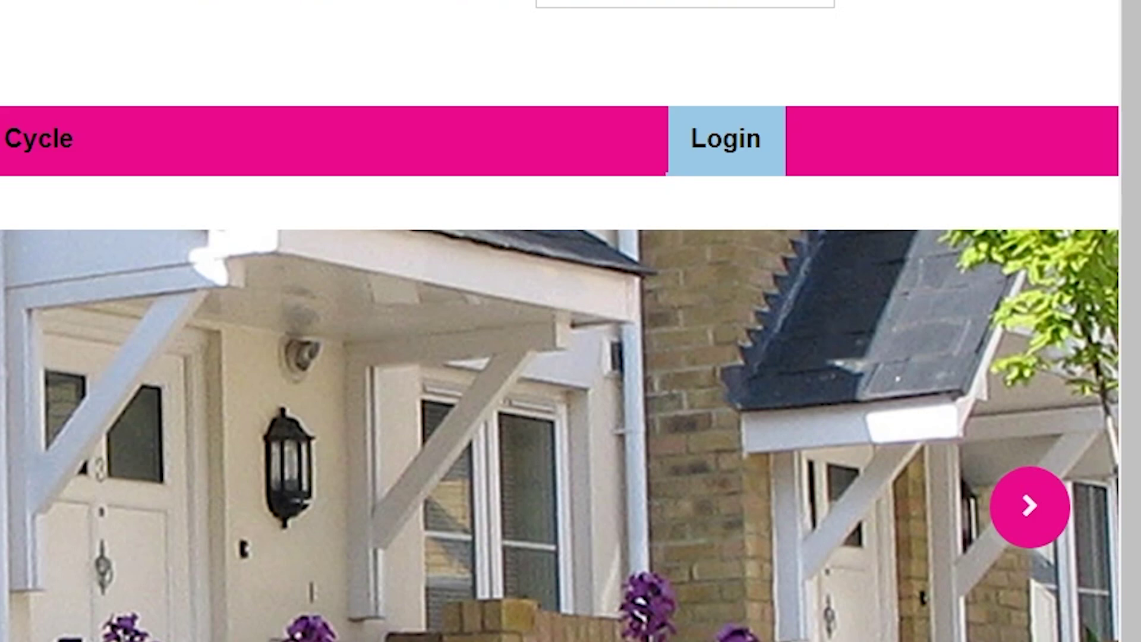
left_click(748, 148)
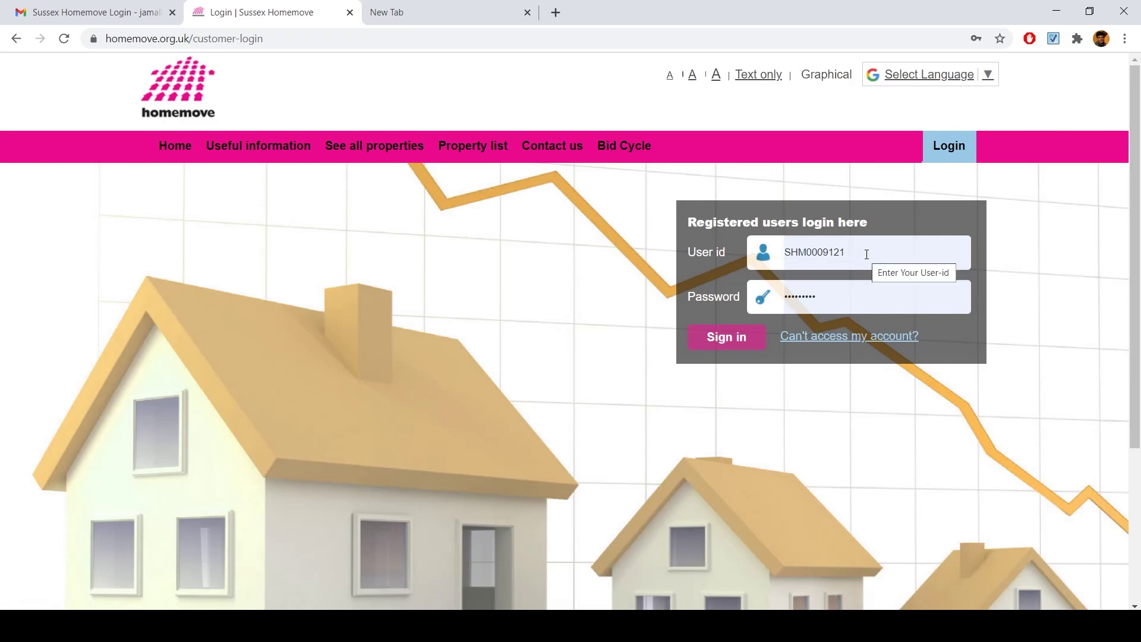
Copy the username from the Sussex Homemove Login email and paste it over the user id on the login form
left_click(119, 8)
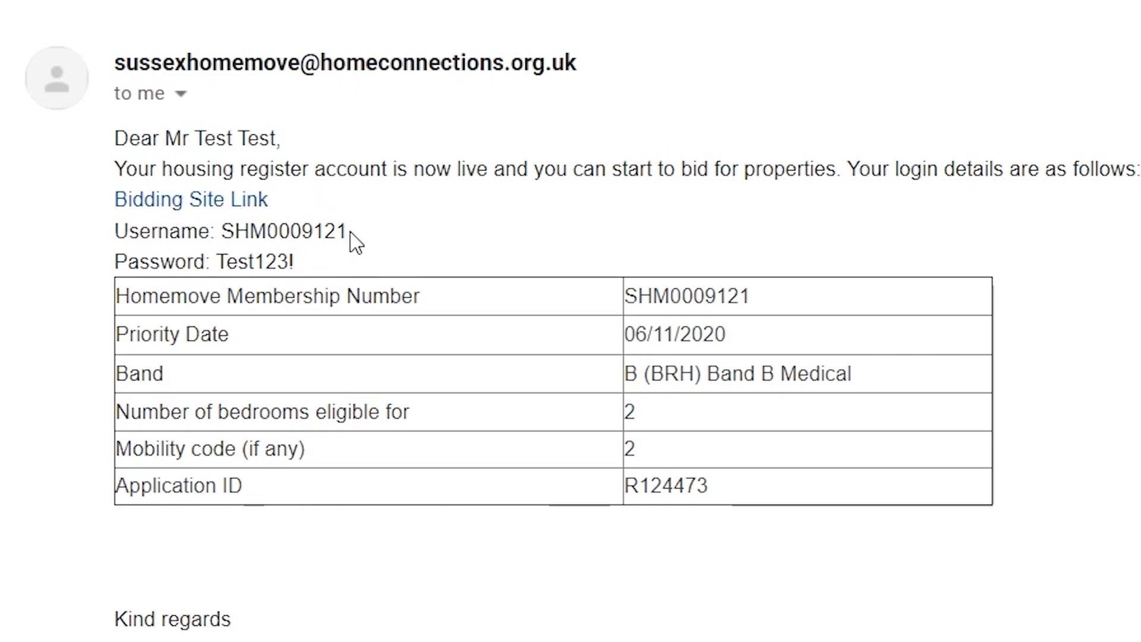
left_click_drag(348, 233, 226, 234)
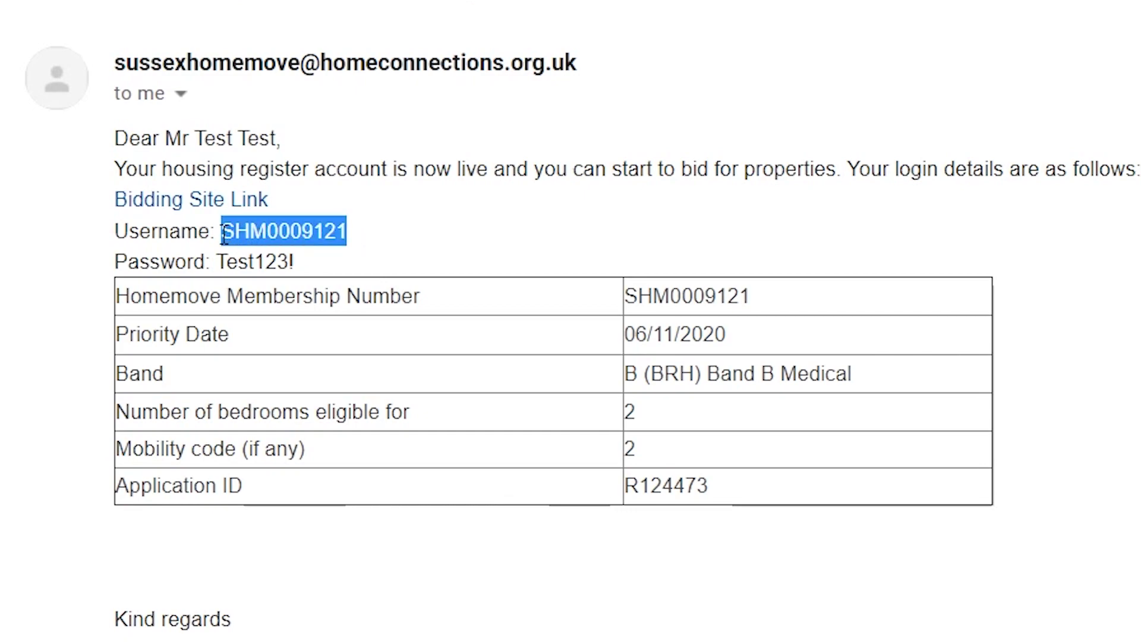
right_click(281, 235)
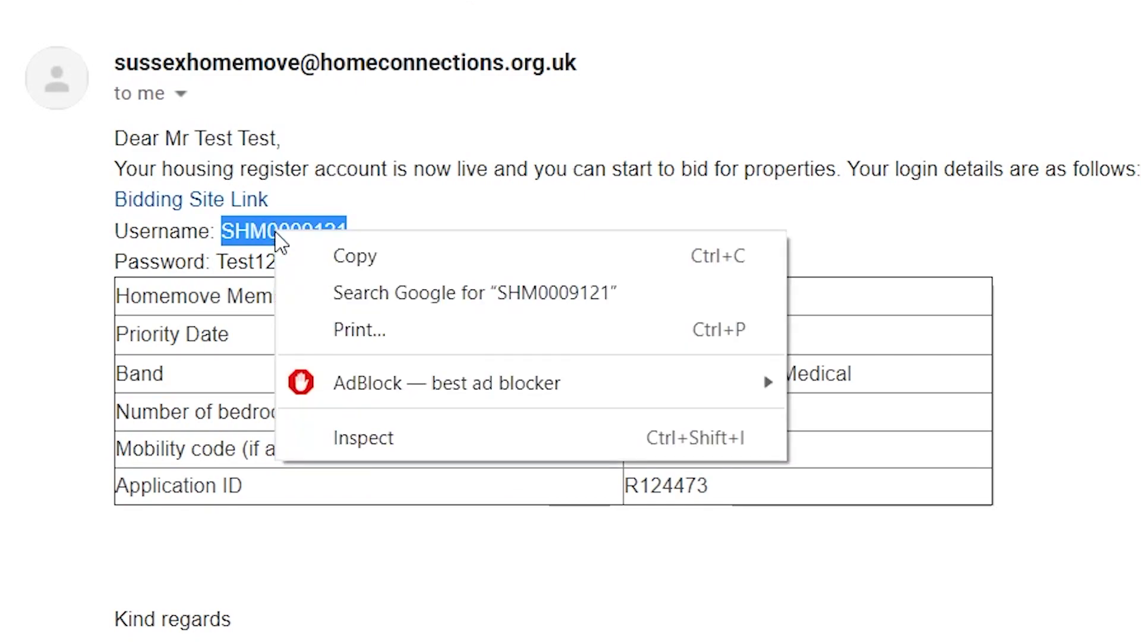
left_click(313, 250)
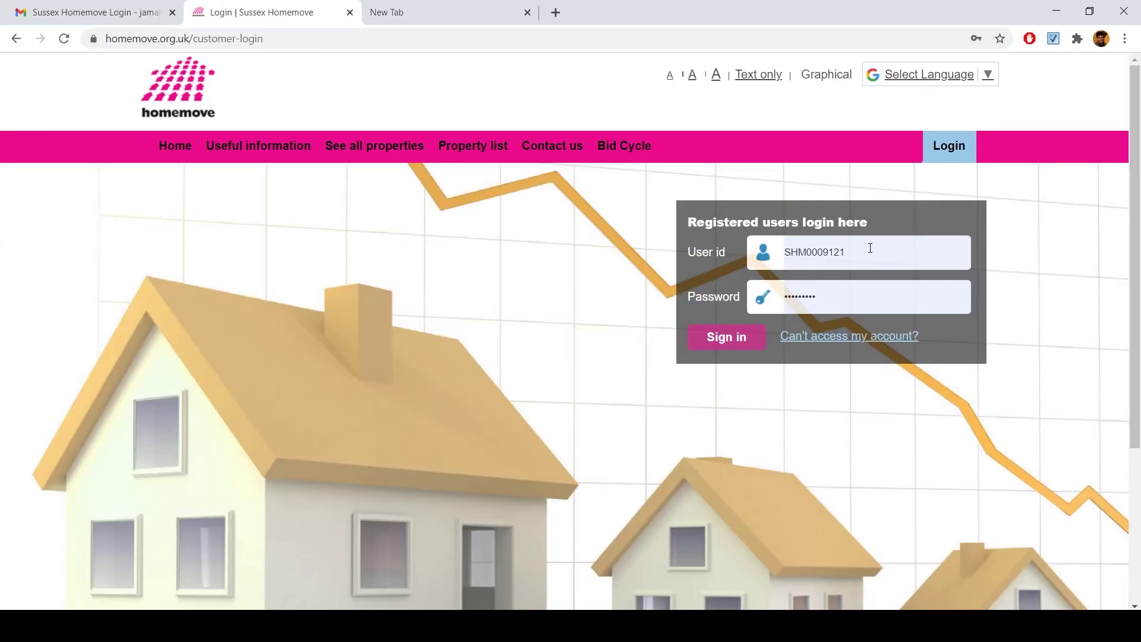
double_click(870, 248)
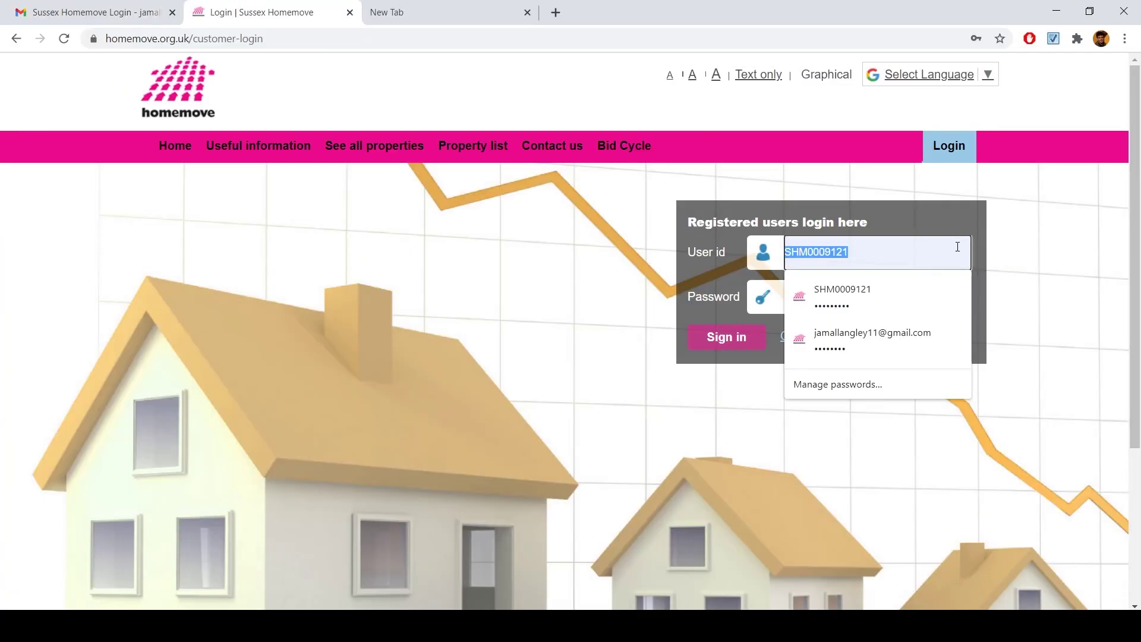
right_click(920, 260)
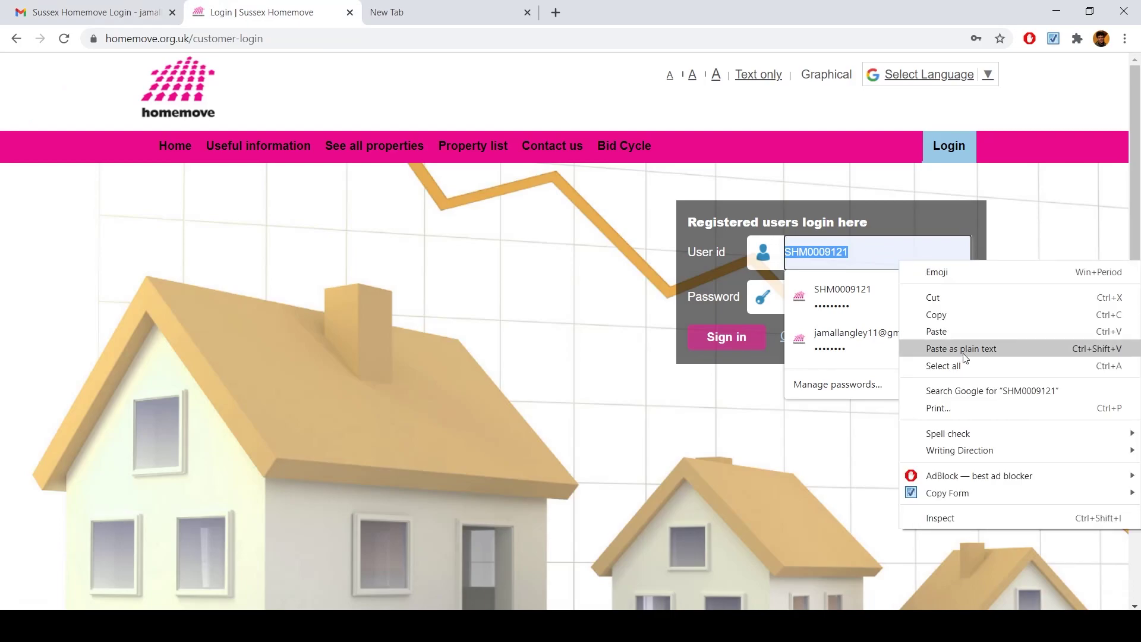
left_click(952, 334)
key("ctrl+z")
left_click(589, 252)
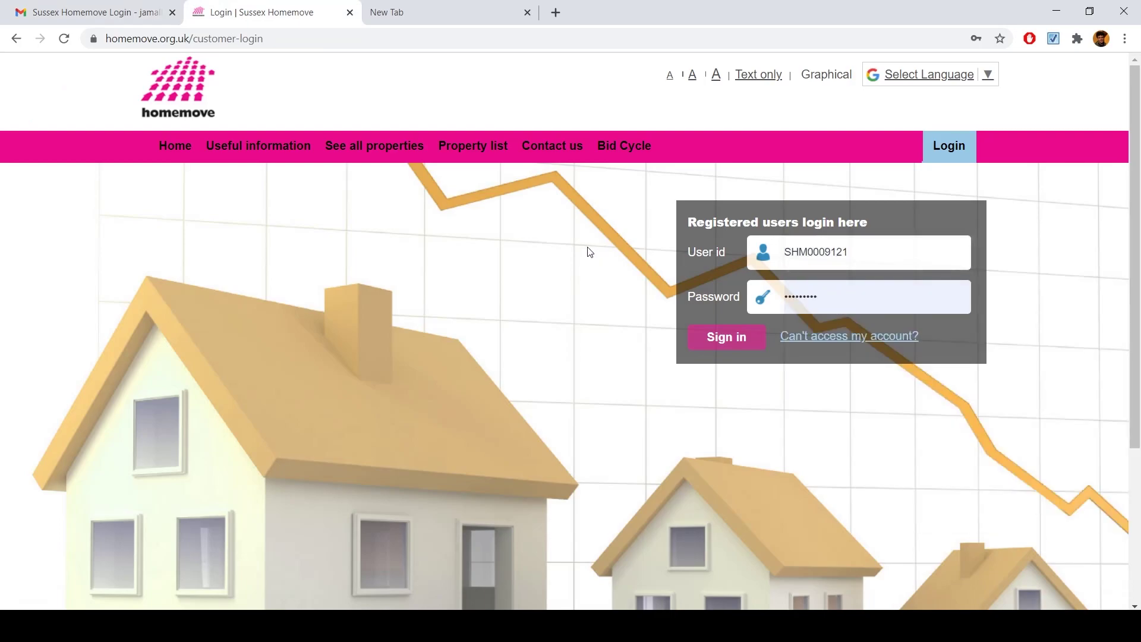
Copy the account password from the Sussex Homemove Login email and paste it into the login form's password field
left_click(130, 13)
left_click_drag(330, 294, 291, 293)
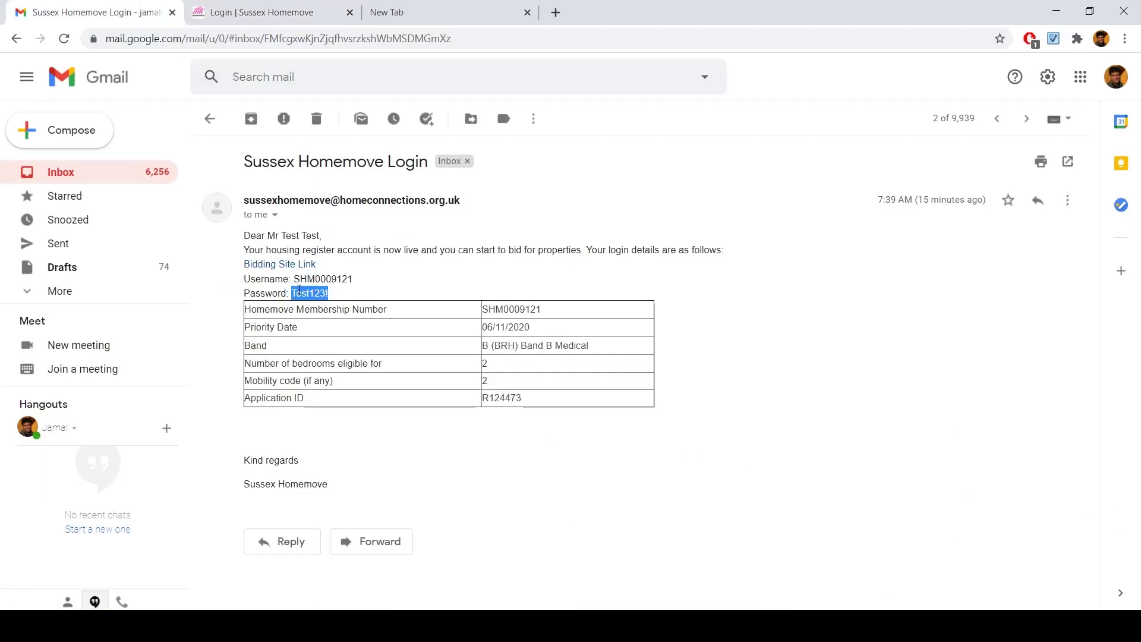
right_click(299, 294)
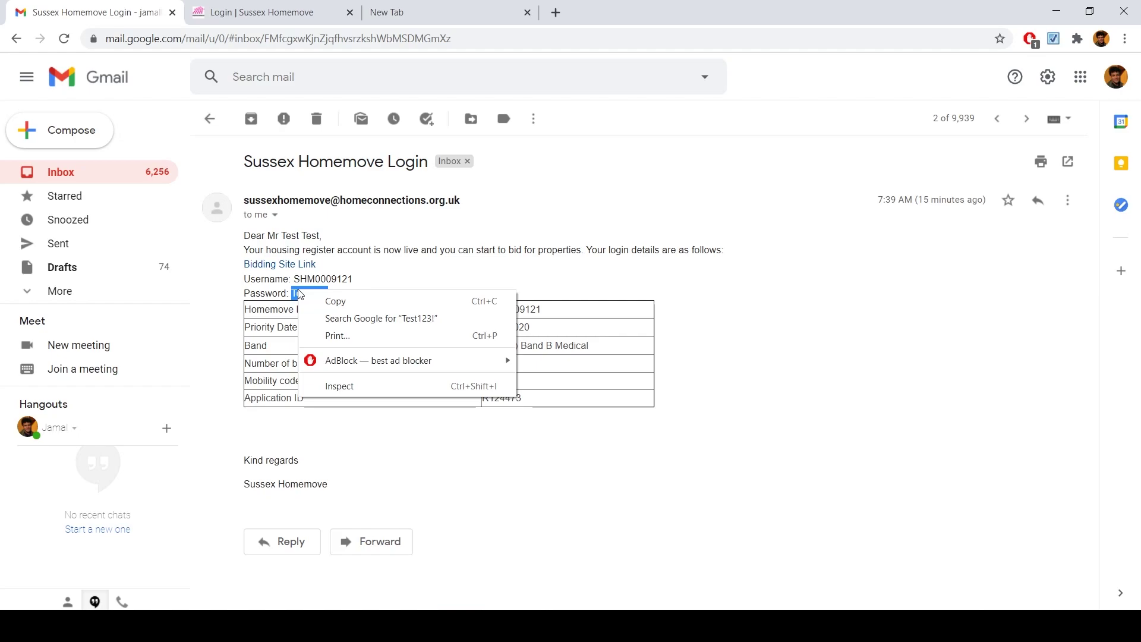
left_click(351, 299)
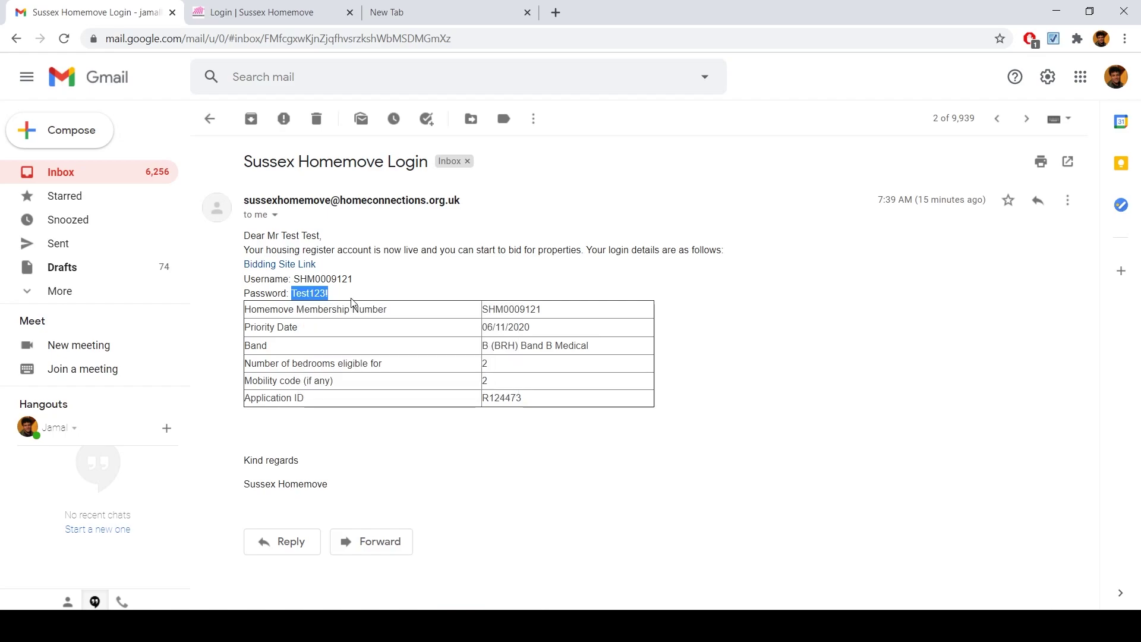
left_click(305, 9)
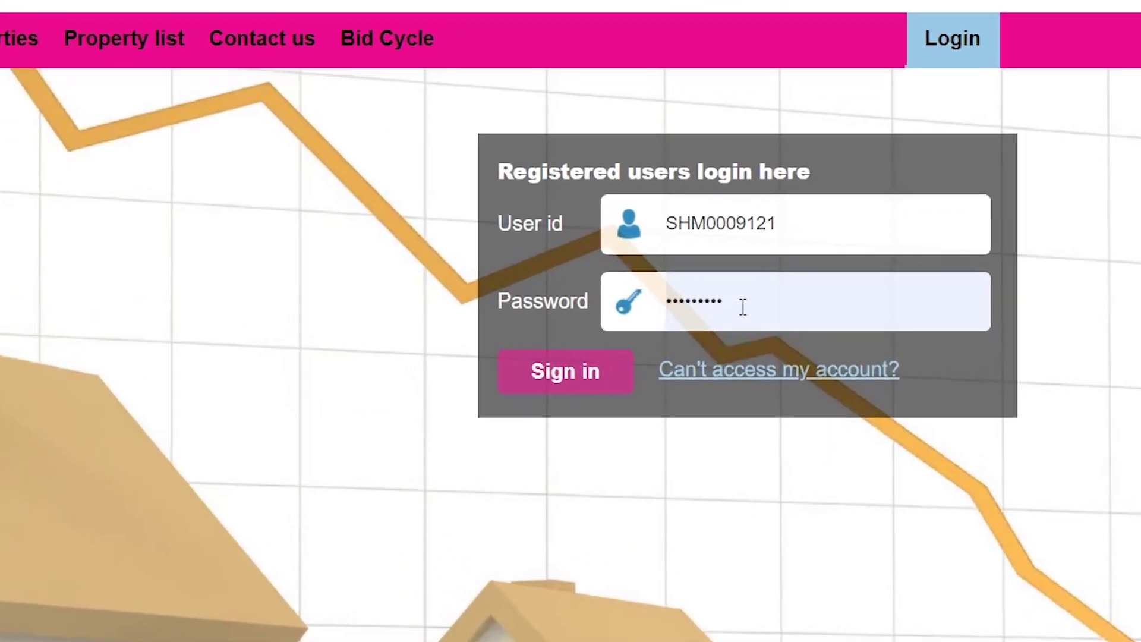
right_click(745, 299)
left_click(793, 606)
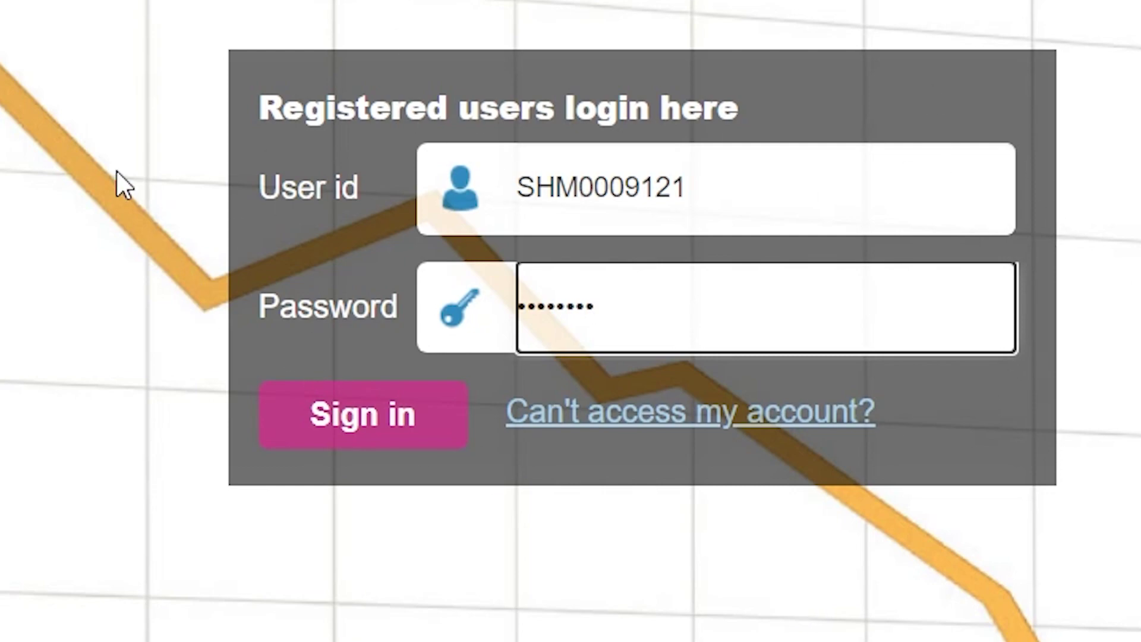
Sign in to the Homemove account and update the password saved in the browser
left_click(352, 414)
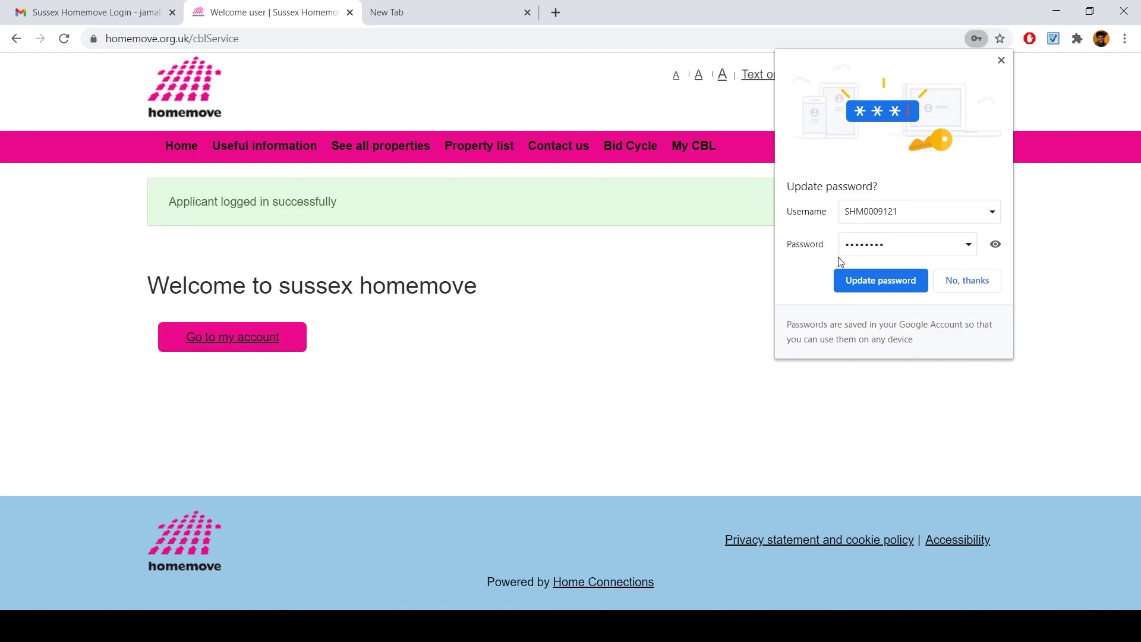
left_click(865, 282)
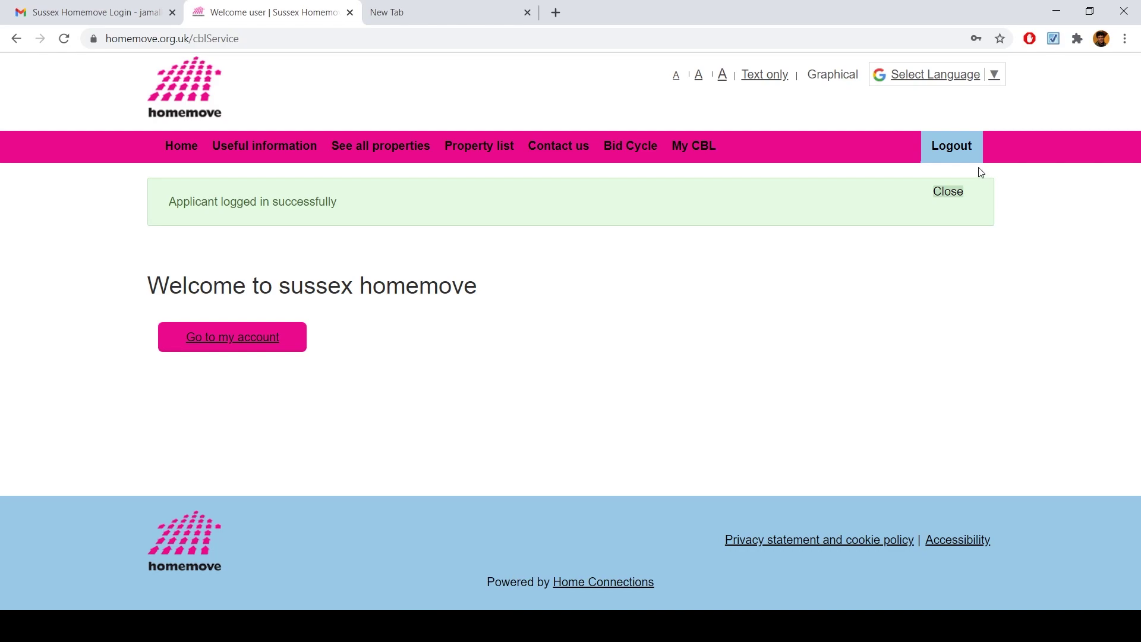
Log out of the Homemove account, sign back in with the saved login details and dismiss the login notice
left_click(954, 148)
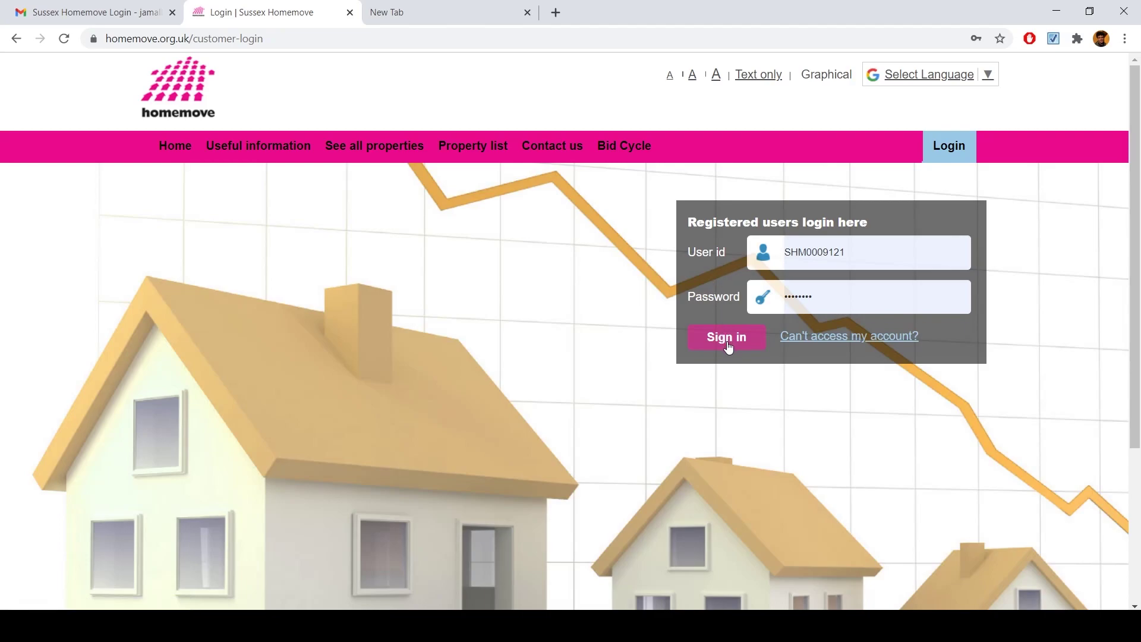
left_click(728, 338)
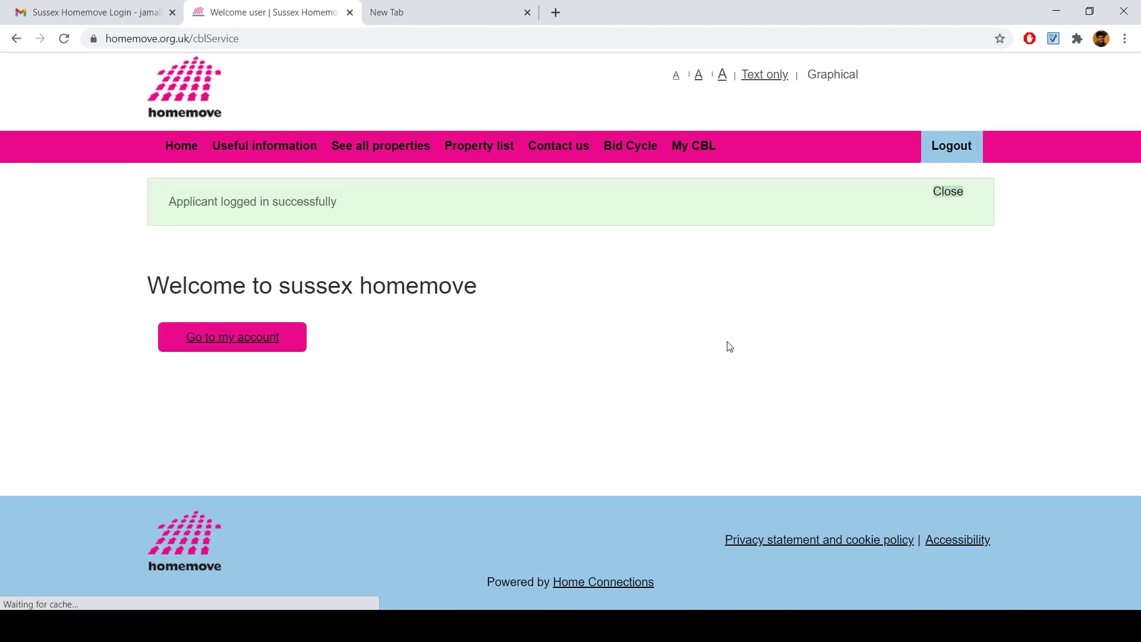
left_click(951, 192)
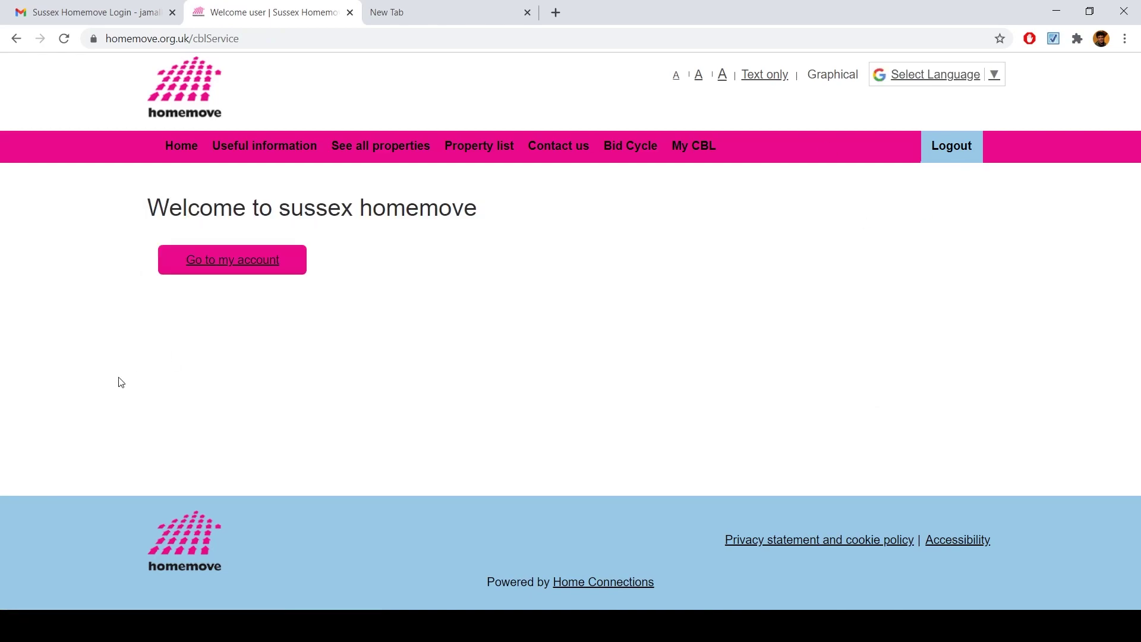
Open the account details and review the bedrooms/people entry, the mobility category code and the household details, closing the household list when done
left_click(216, 263)
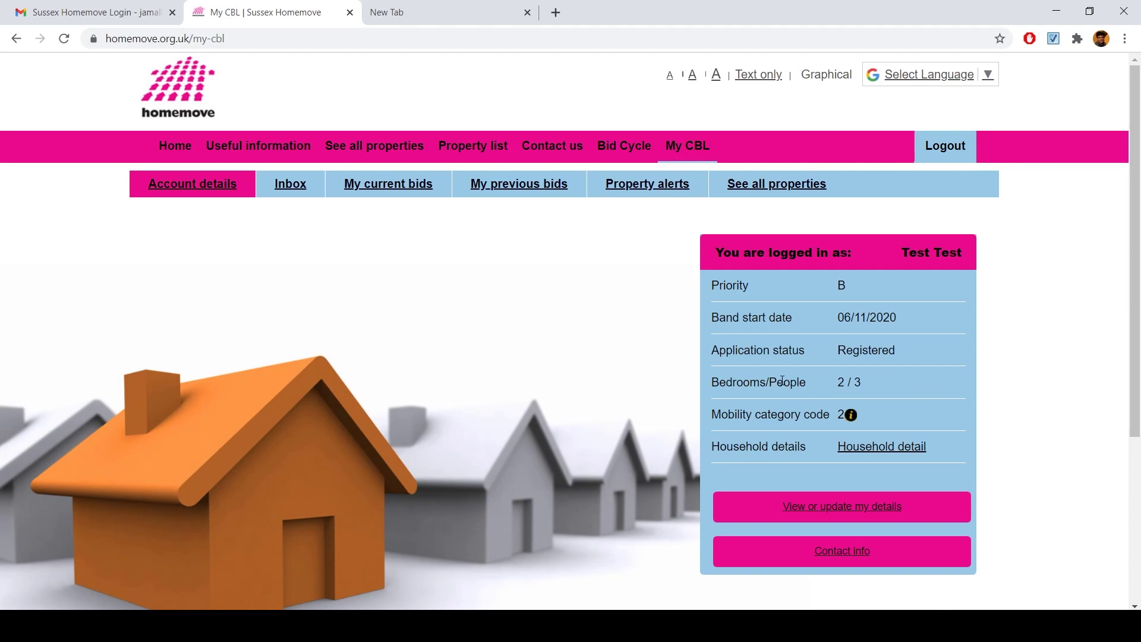
double_click(858, 383)
mouse_move(853, 415)
left_click(862, 450)
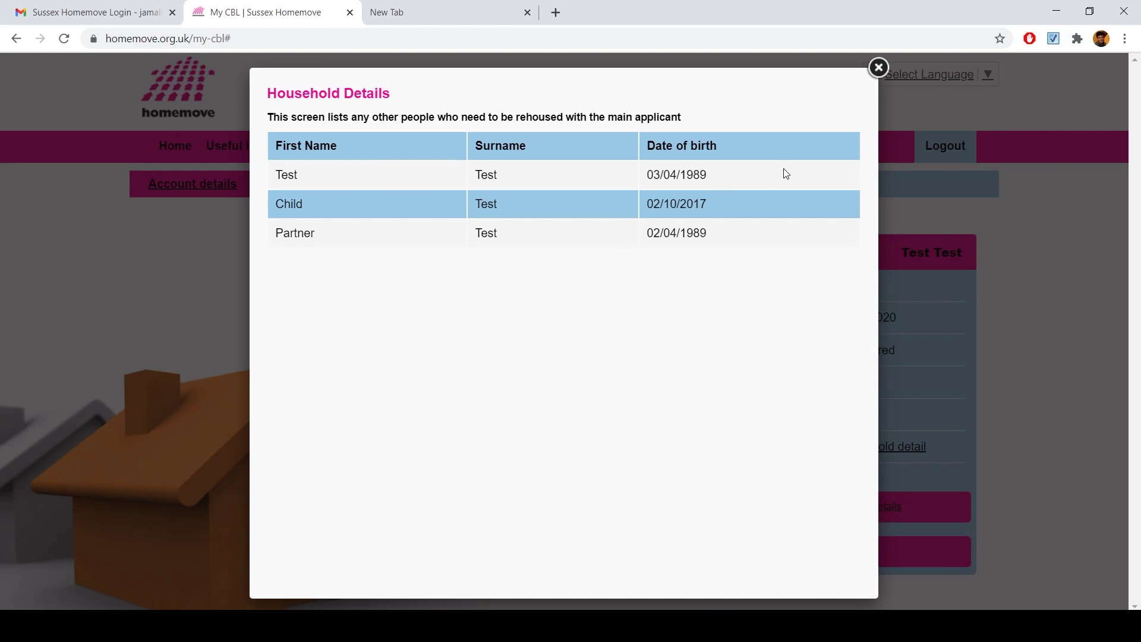
left_click(879, 67)
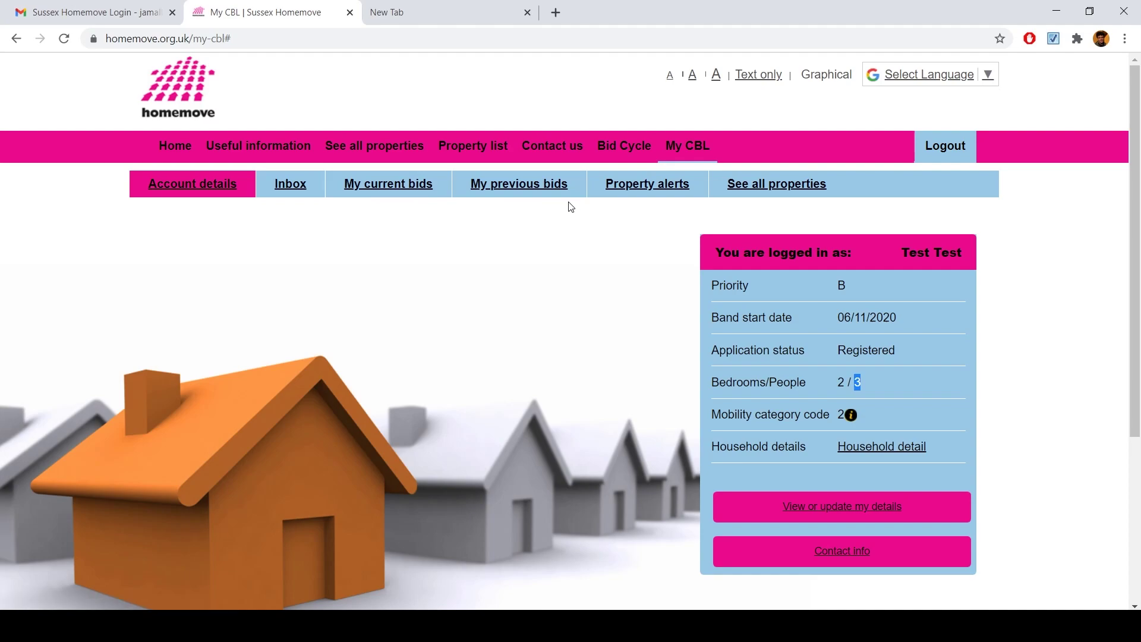
Open the list of properties available for bidding and examine the Brighton and Hove flat's summary with its garden and bedroom icons
left_click(794, 187)
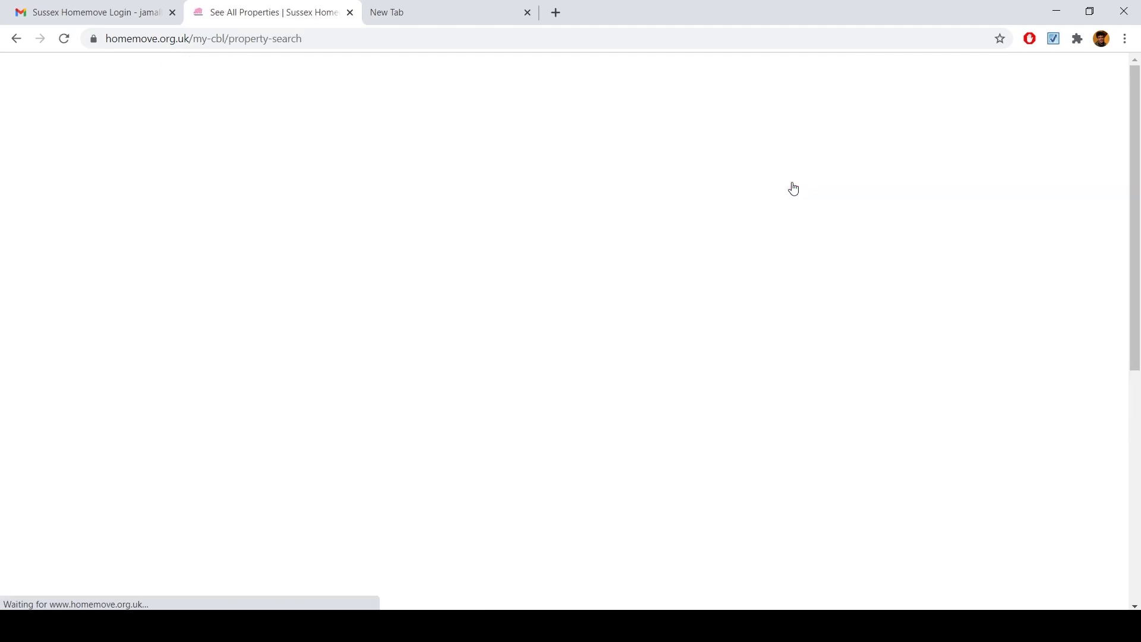
scroll(652, 408, "down", 6)
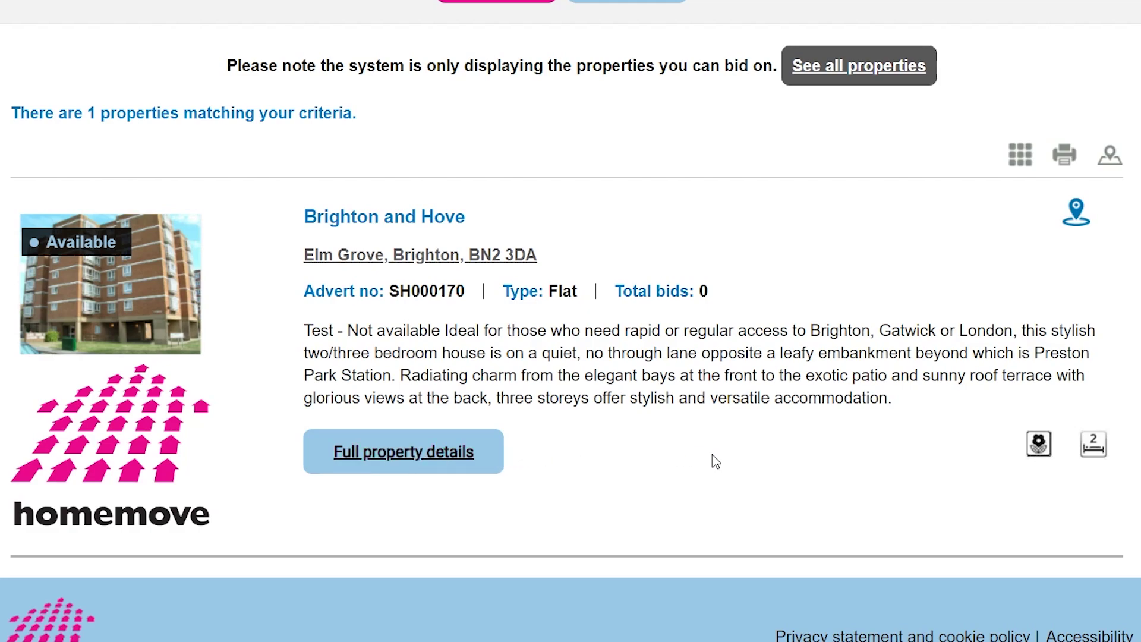
mouse_move(1043, 450)
mouse_move(1096, 449)
scroll(383, 455, "up", 1)
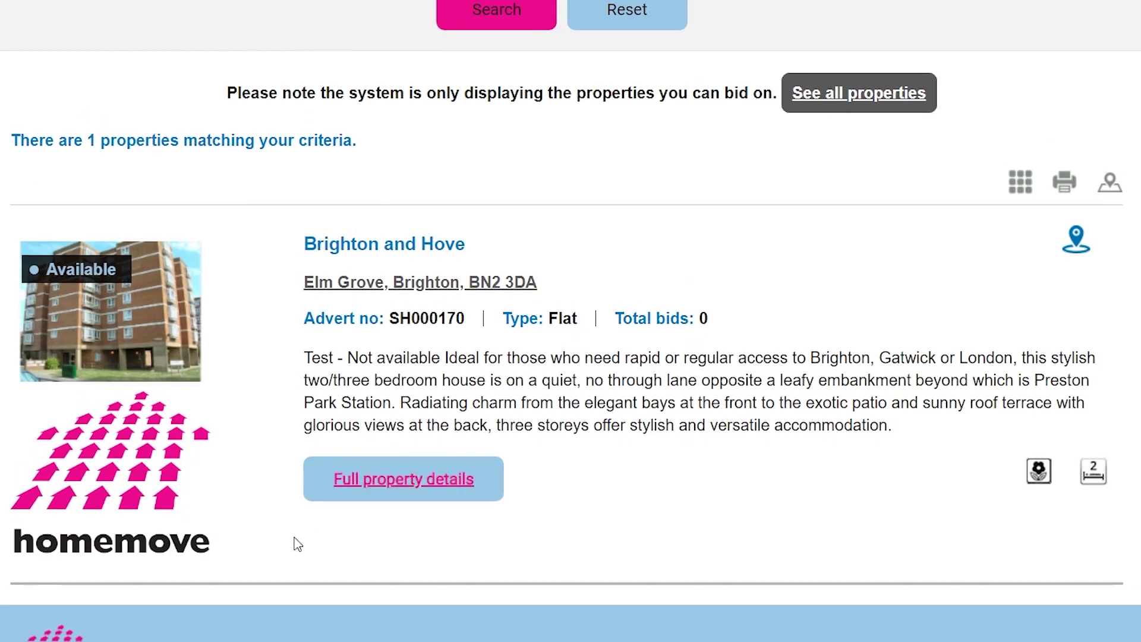
scroll(243, 456, "down", 1)
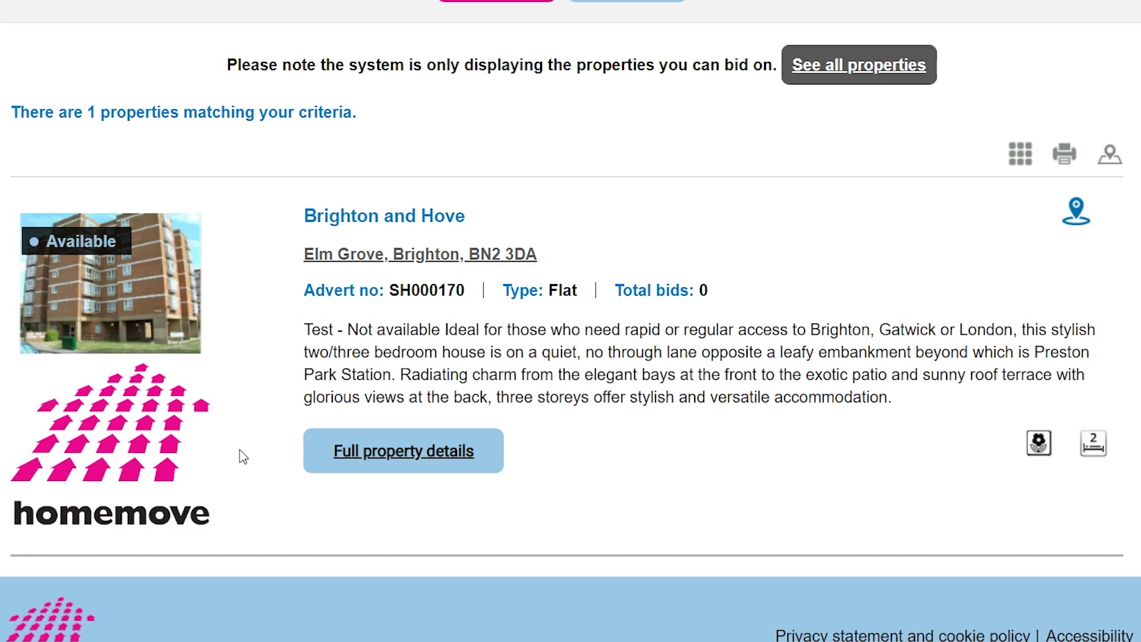
Open the full property details of the Brighton and Hove flat and place a bid on it
left_click(417, 451)
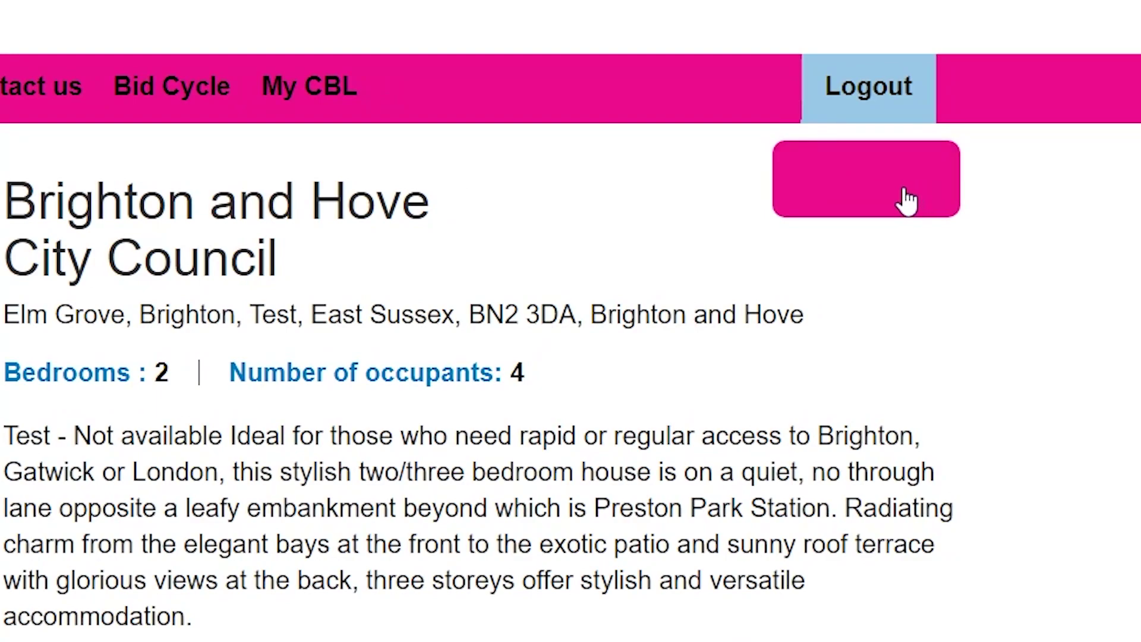
left_click(907, 200)
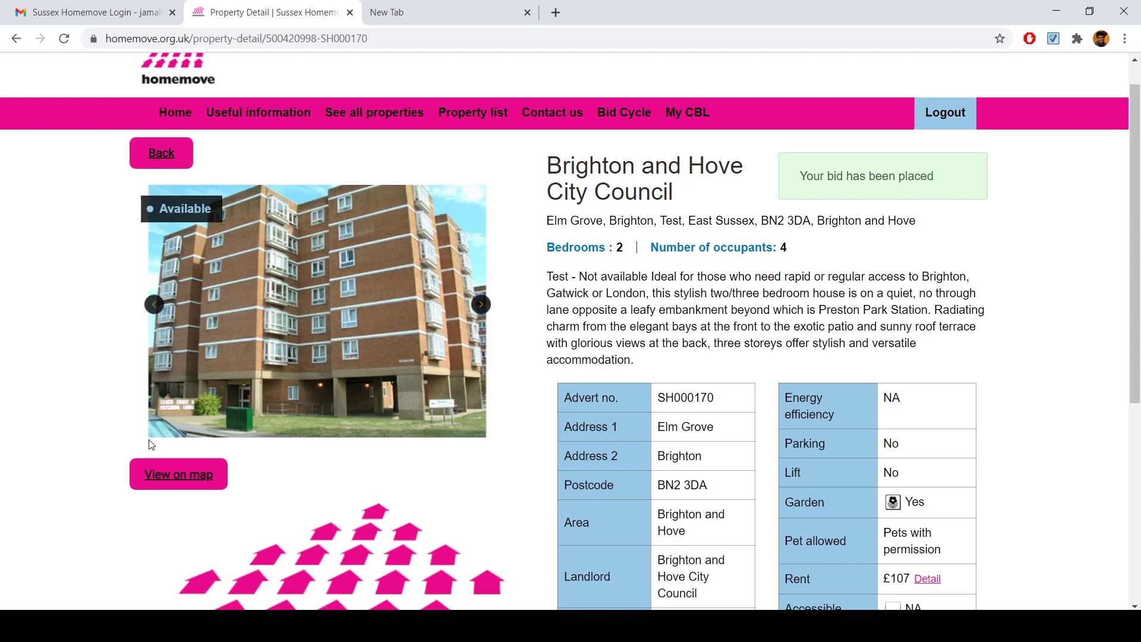
View the property's location on the map, and close the map
scroll(148, 443, "down", 1)
left_click(173, 387)
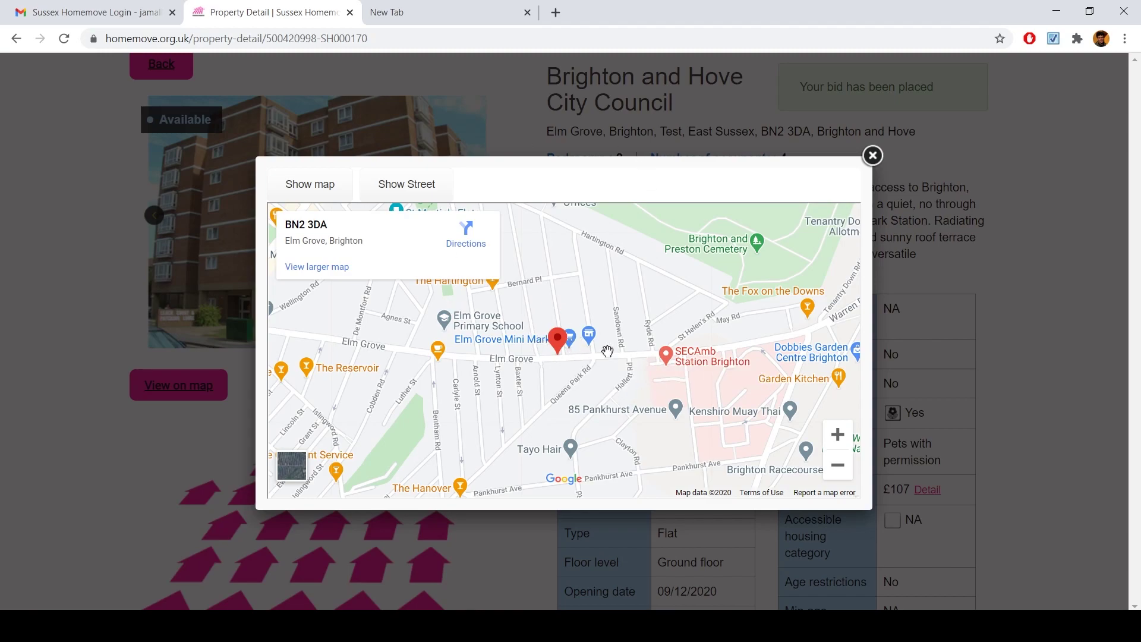
left_click(873, 156)
Examine the property's address, description, number of bedrooms and number of occupants on the detail page
left_click_drag(547, 130, 807, 134)
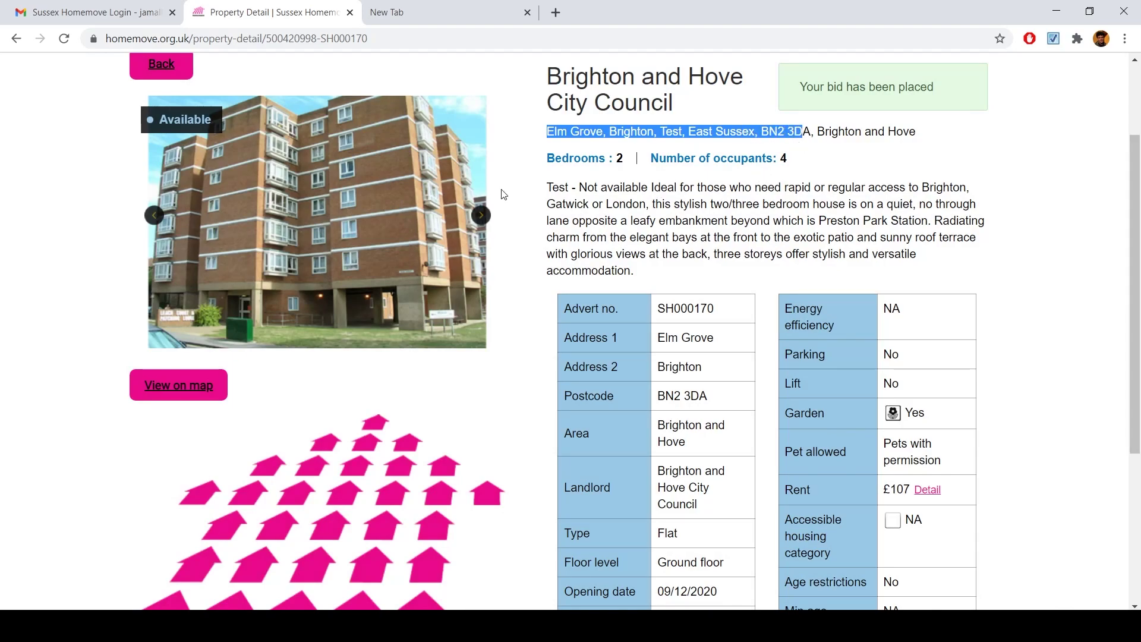
left_click(580, 191)
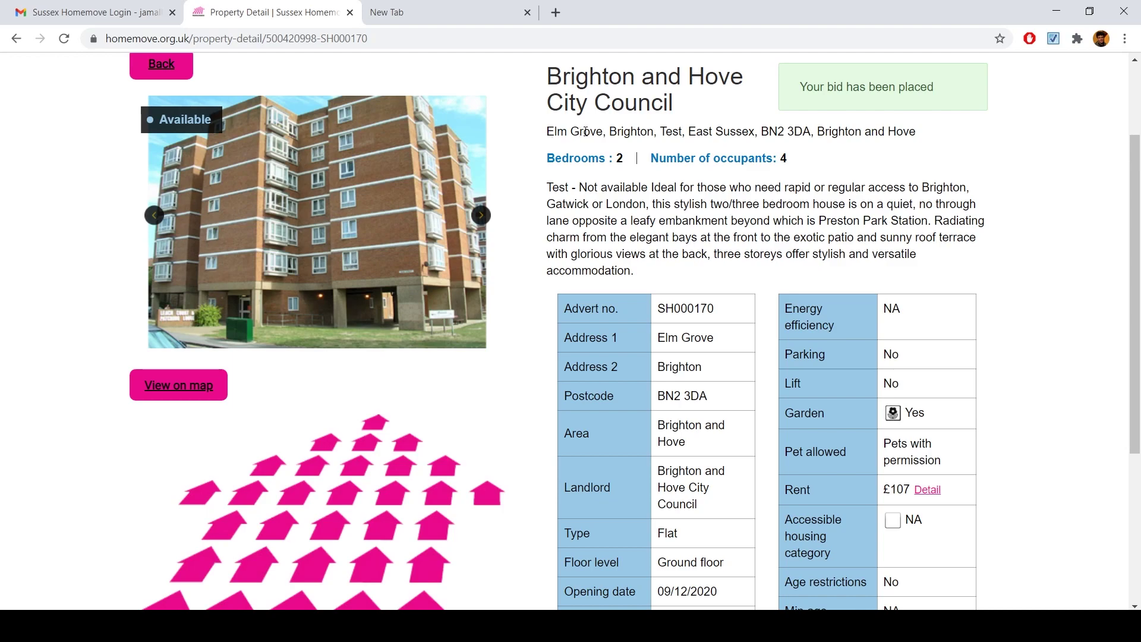
double_click(547, 131)
left_click_drag(548, 131, 603, 178)
left_click(602, 178)
left_click_drag(561, 160, 601, 160)
left_click_drag(684, 159, 804, 171)
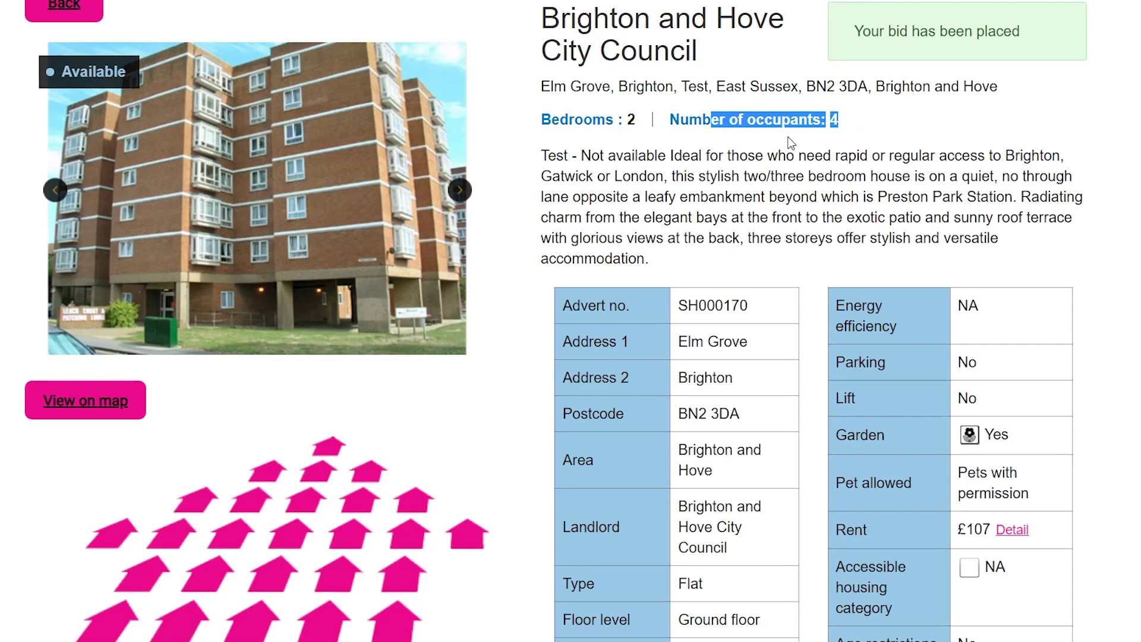
left_click(628, 138)
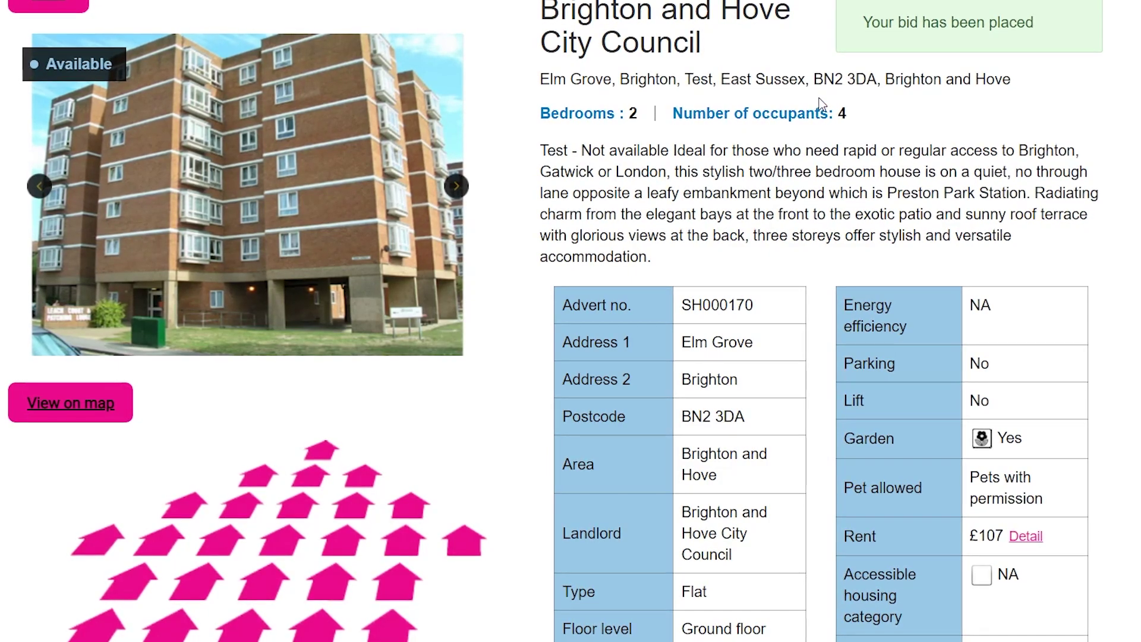
scroll(819, 97, "up", 3)
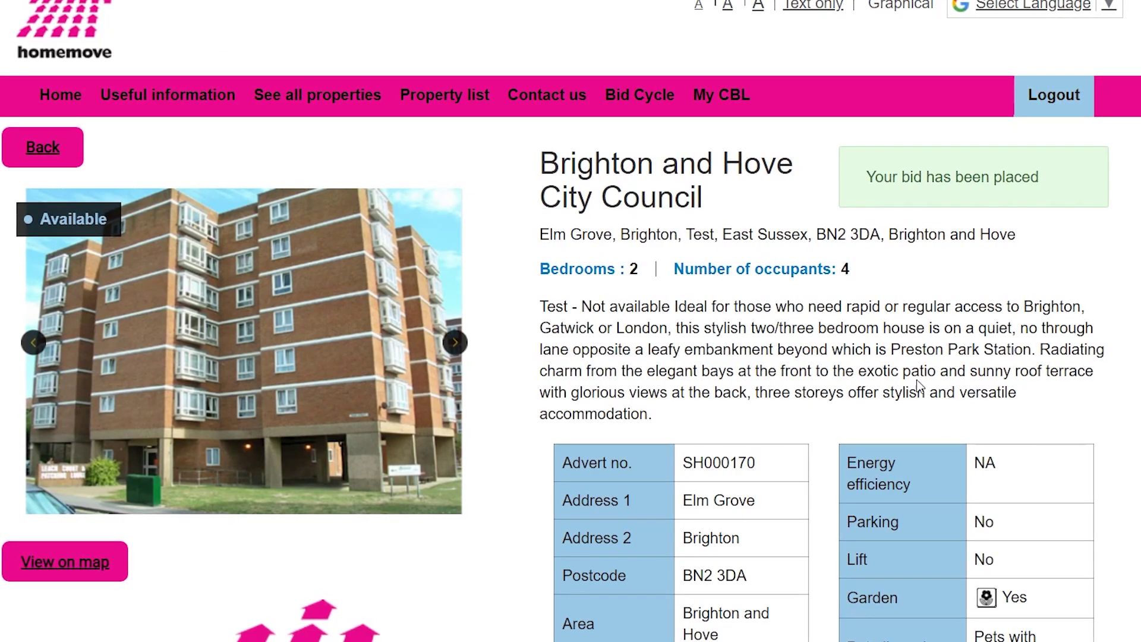
Examine the property's details table, including its address, landlord, type, floor level, dates, garden, pet and rent entries
scroll(920, 375, "down", 1)
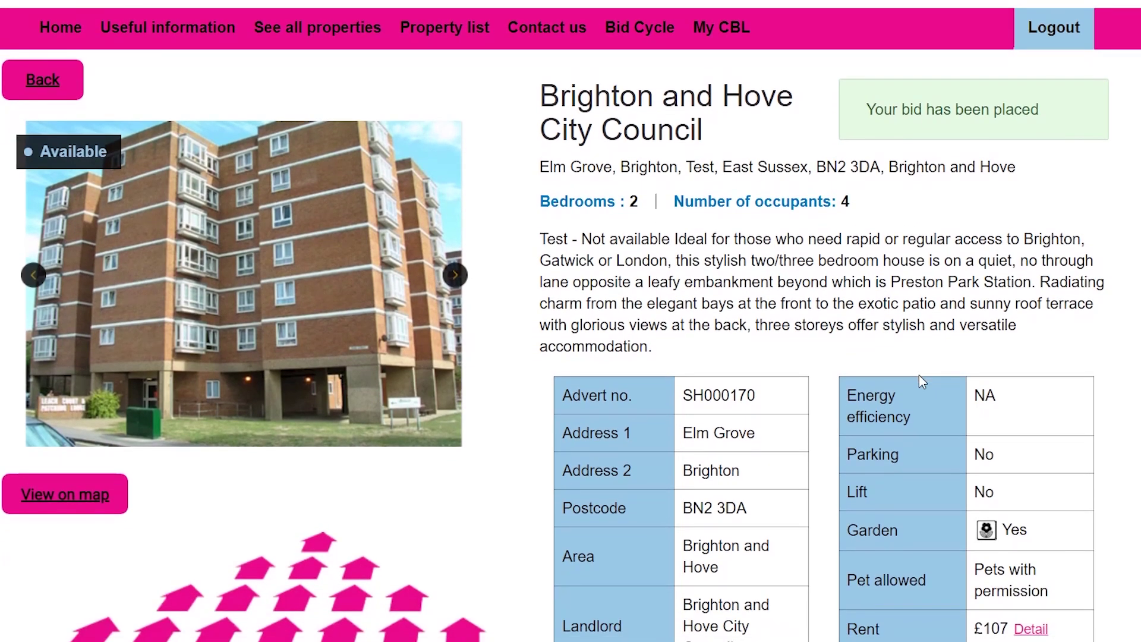
scroll(919, 375, "up", 1)
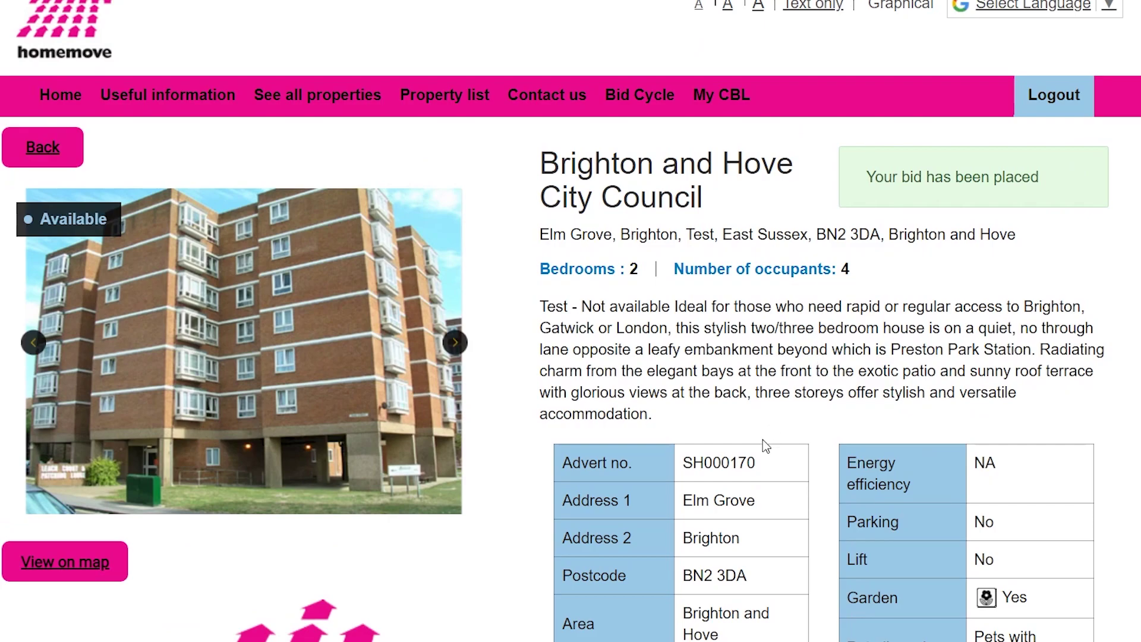
scroll(764, 441, "down", 3)
scroll(764, 439, "down", 3)
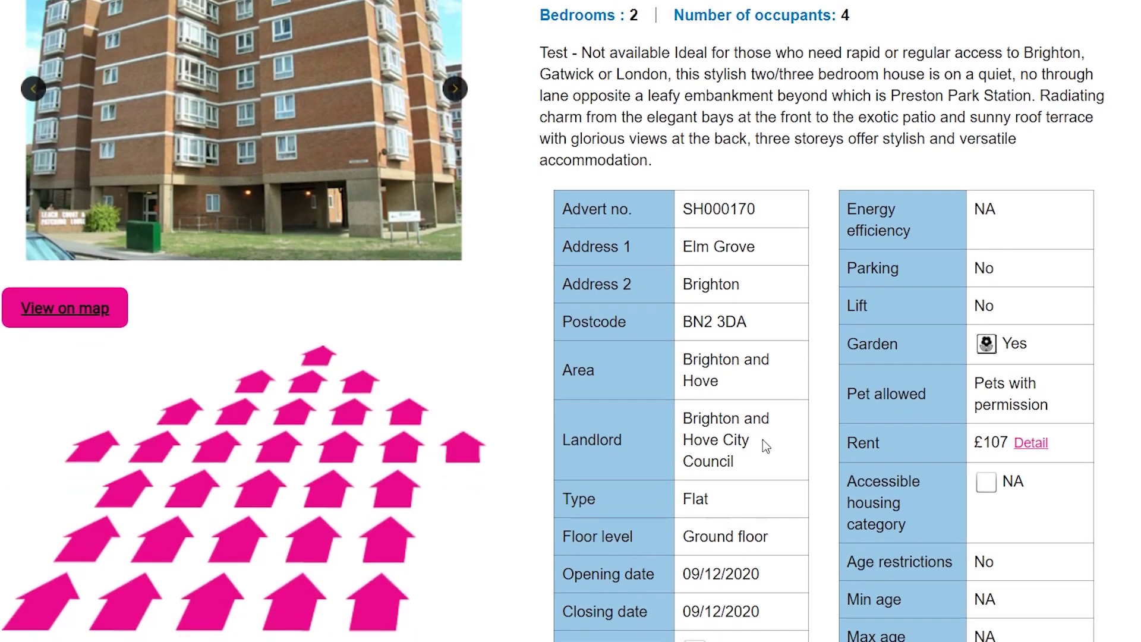
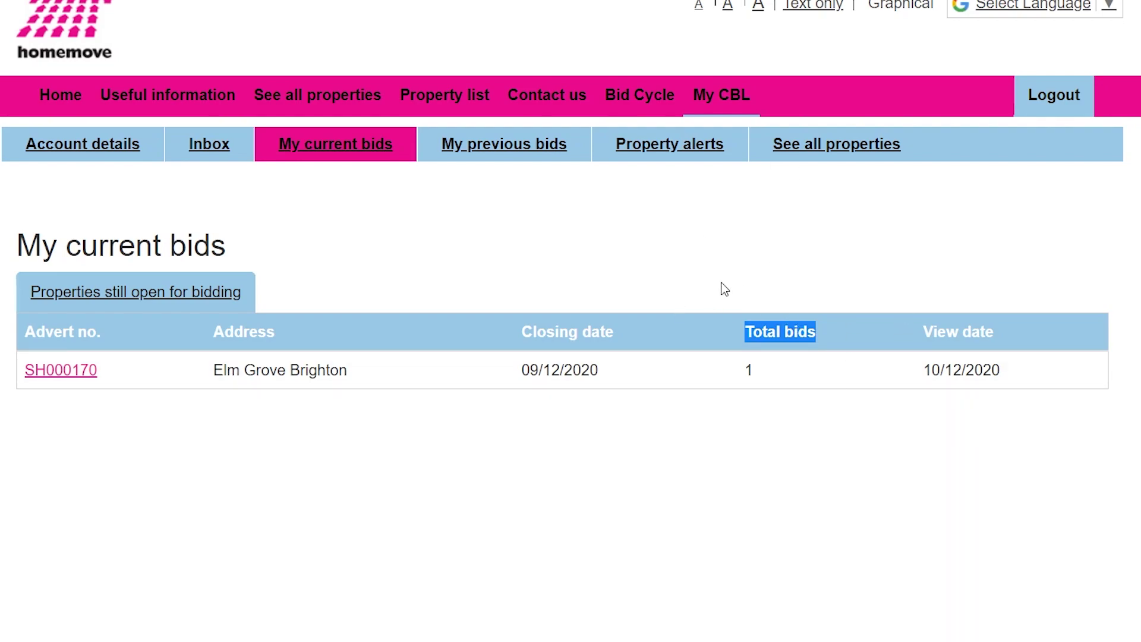
Examine the view date listed for the Elm Grove property among the current bids, highlighting the column heading
left_click(921, 333)
left_click_drag(920, 332, 971, 332)
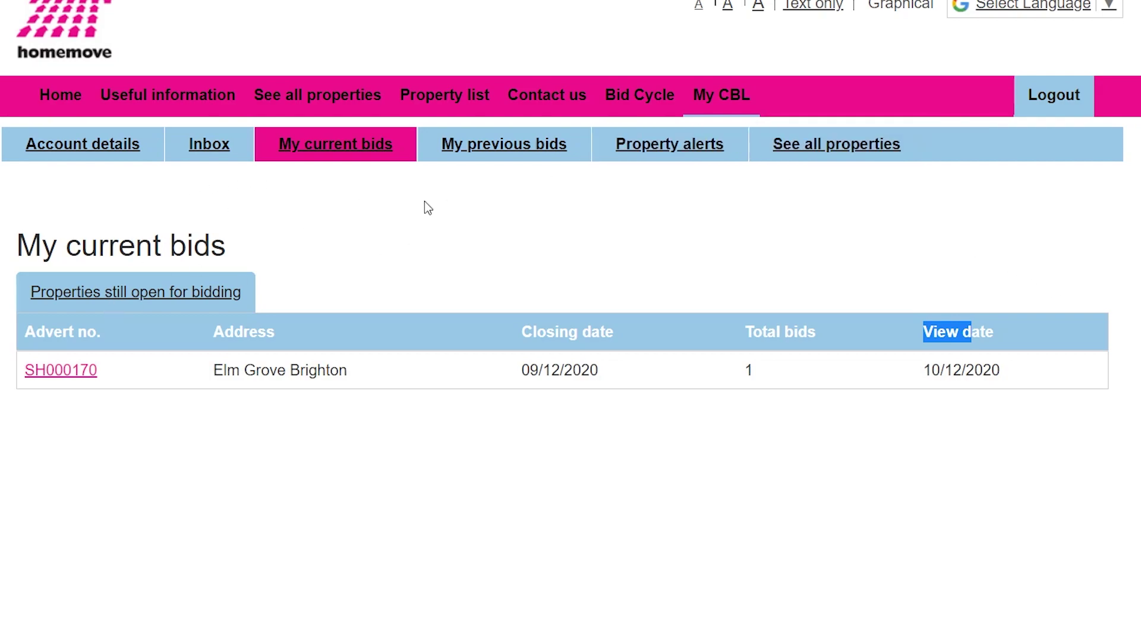
Open the property alerts page and set up a postcode search for bn1 9rp with a 5-mile radius
left_click(678, 153)
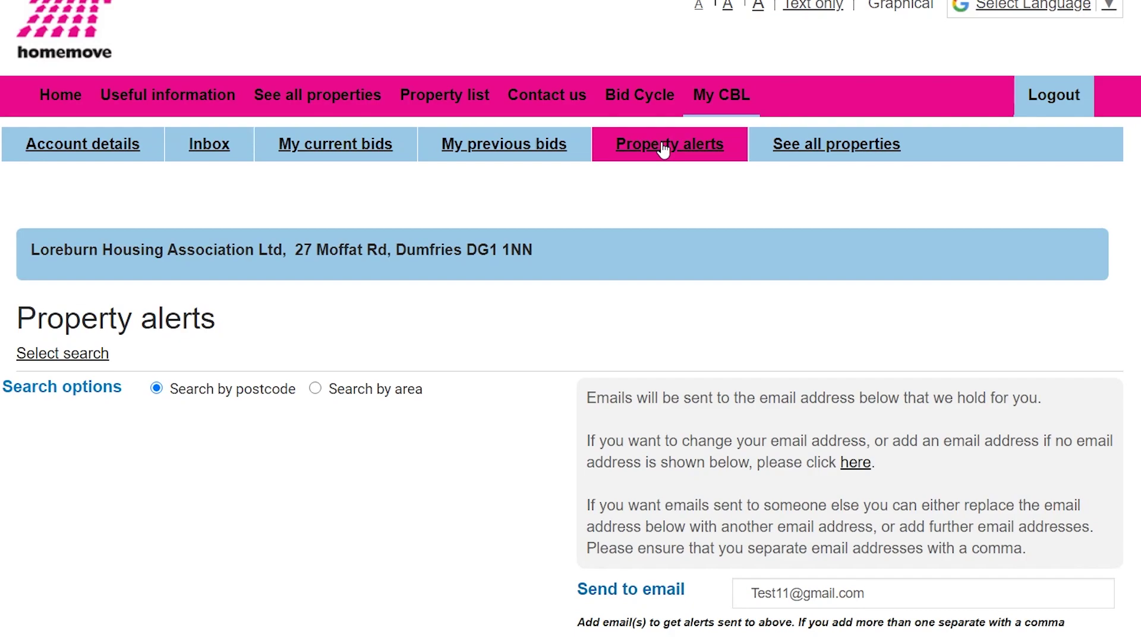
scroll(570, 324, "down", 5)
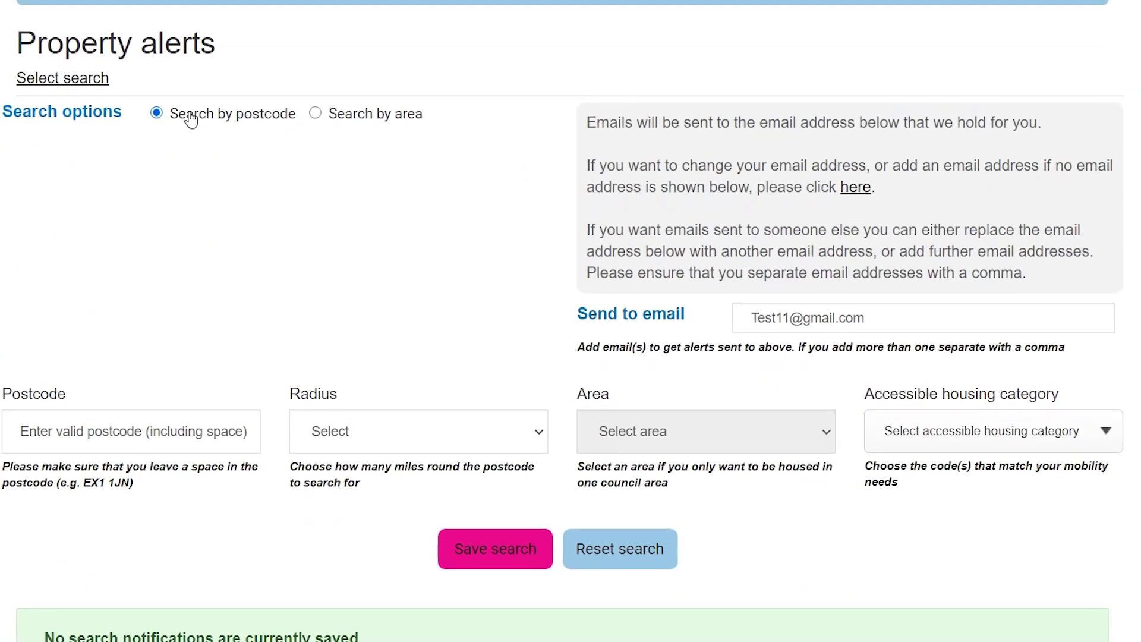
left_click(147, 434)
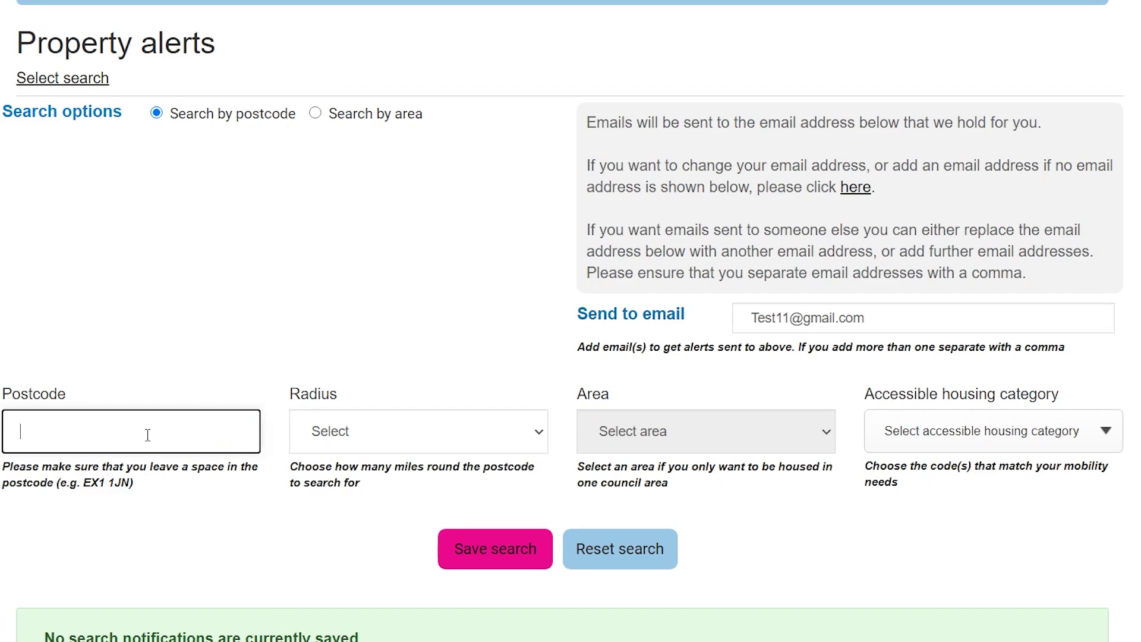
type("bn1 9rp")
left_click(388, 437)
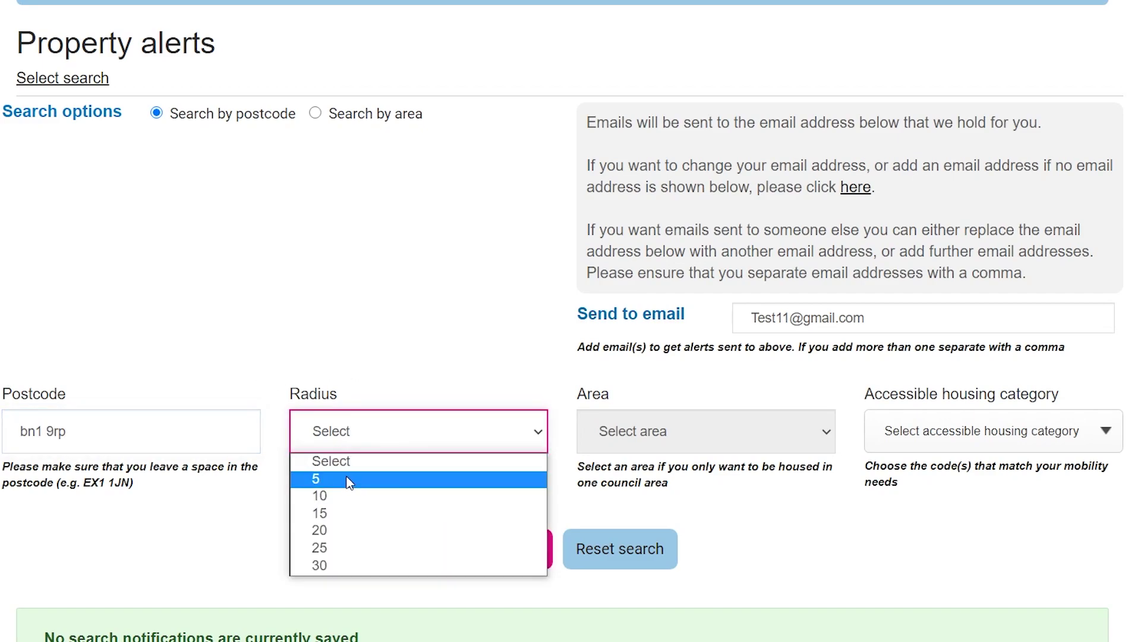
left_click(346, 478)
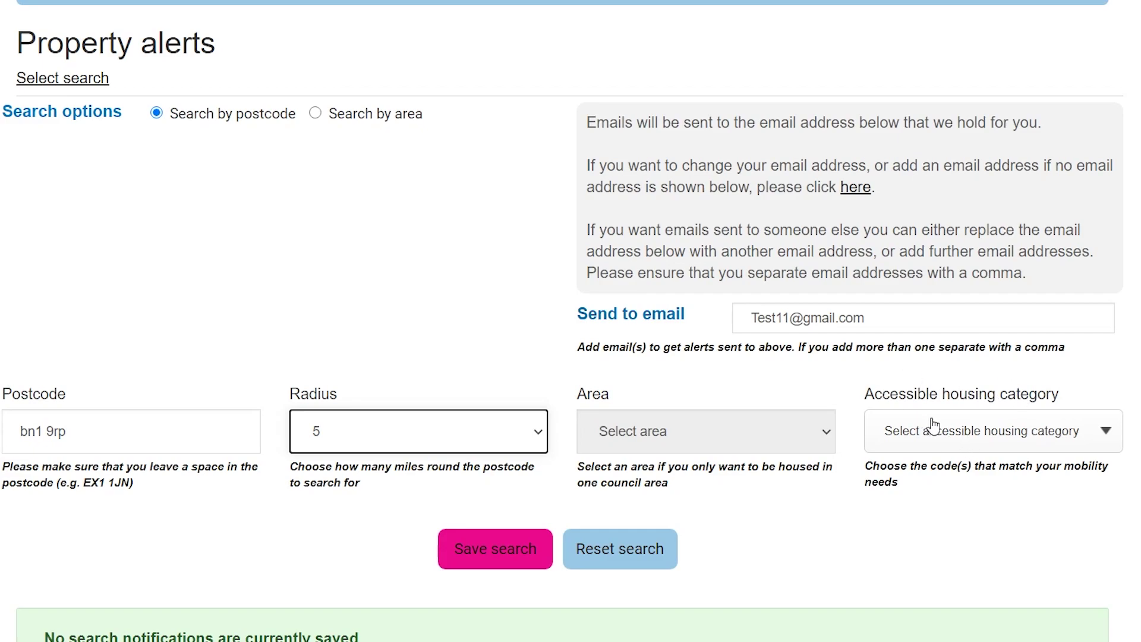
View the accessible housing category options without choosing any, and save the property alert search
left_click(951, 439)
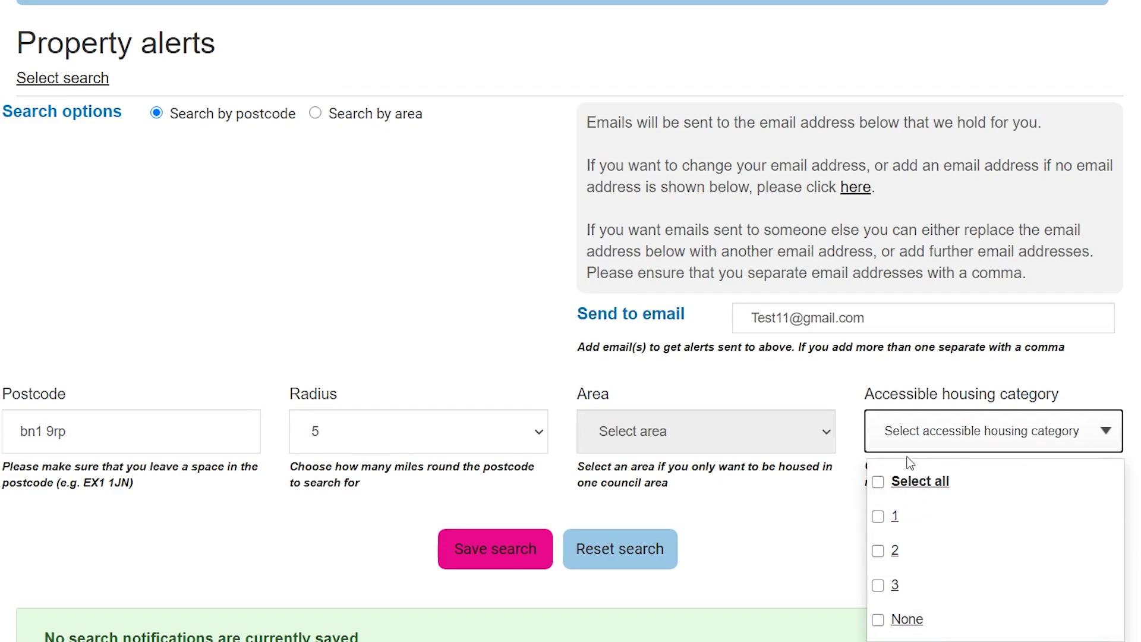
left_click(775, 509)
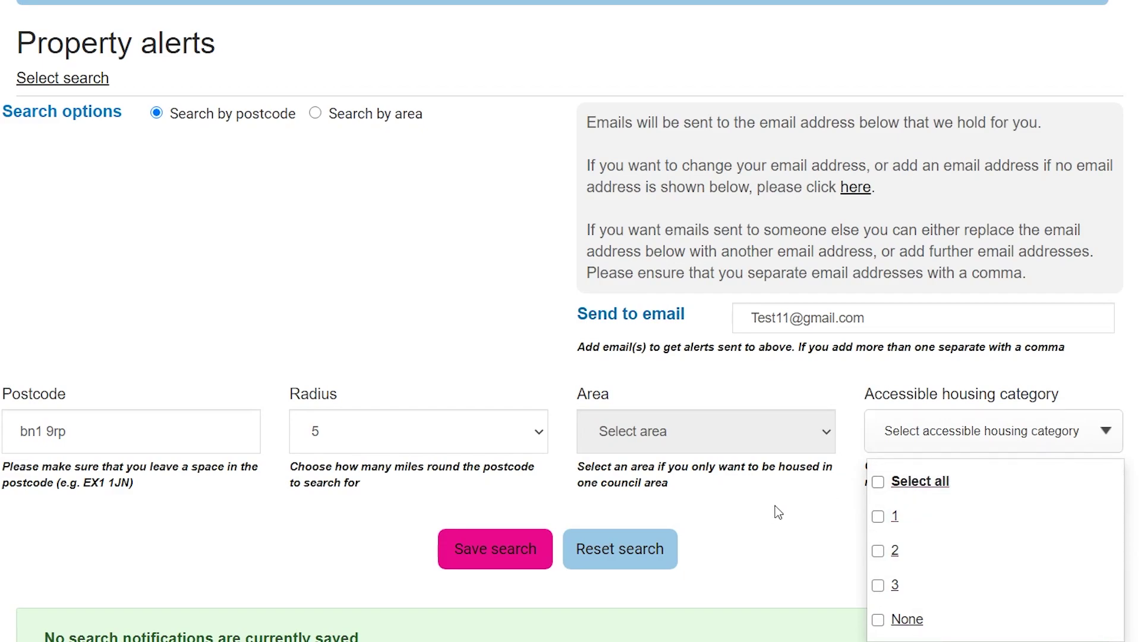
left_click(469, 556)
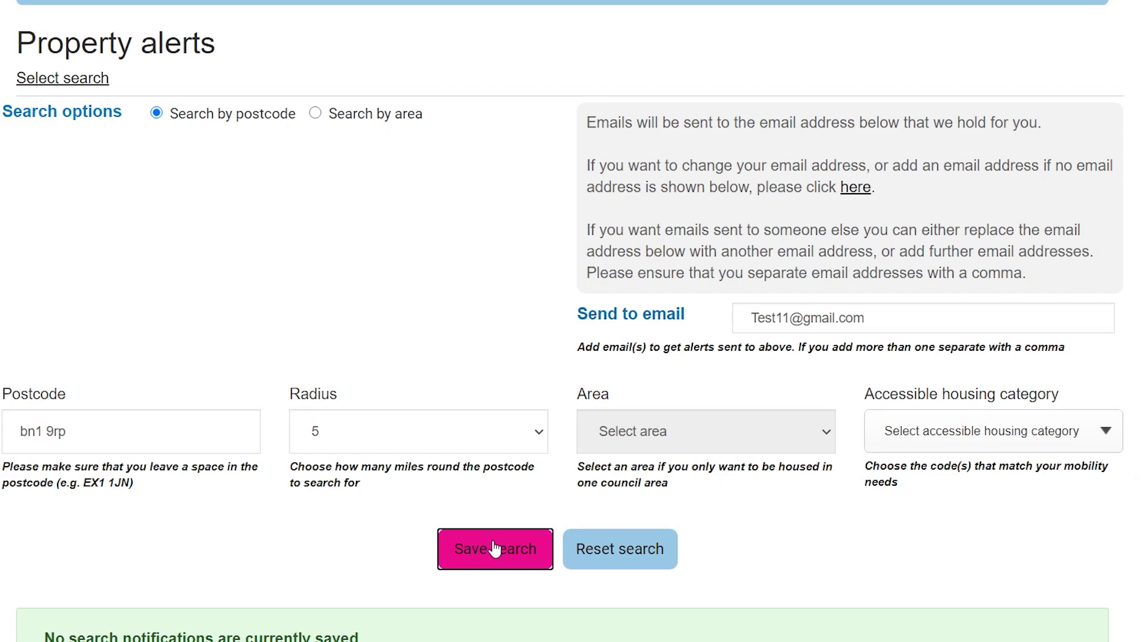
left_click(493, 548)
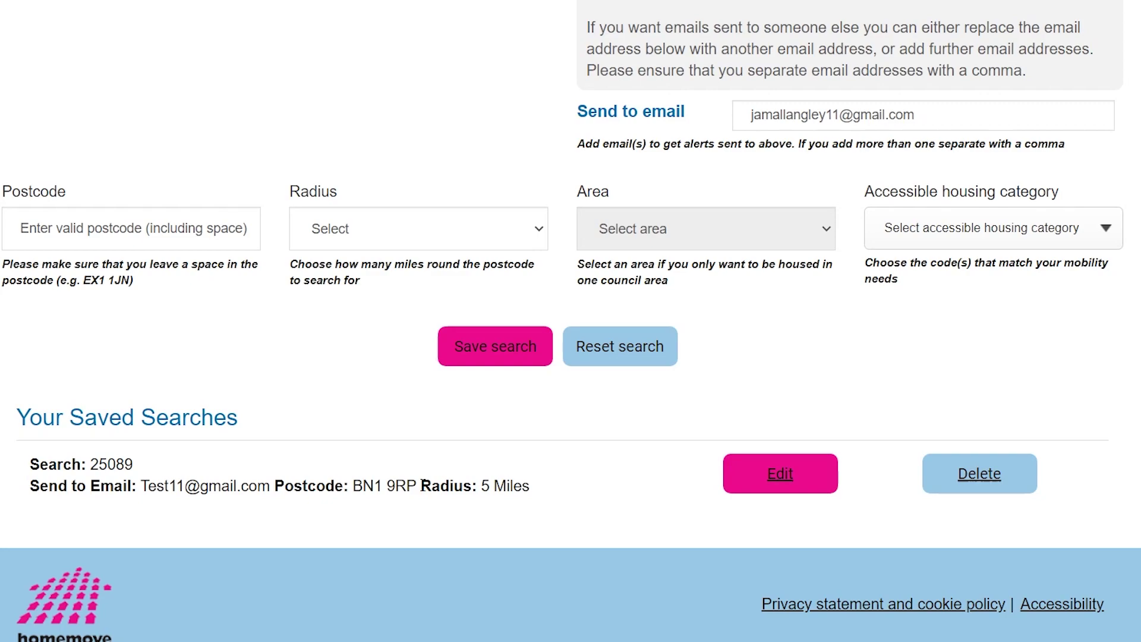
Review the saved search entry and the search options on the property alerts page
scroll(422, 486, "up", 3)
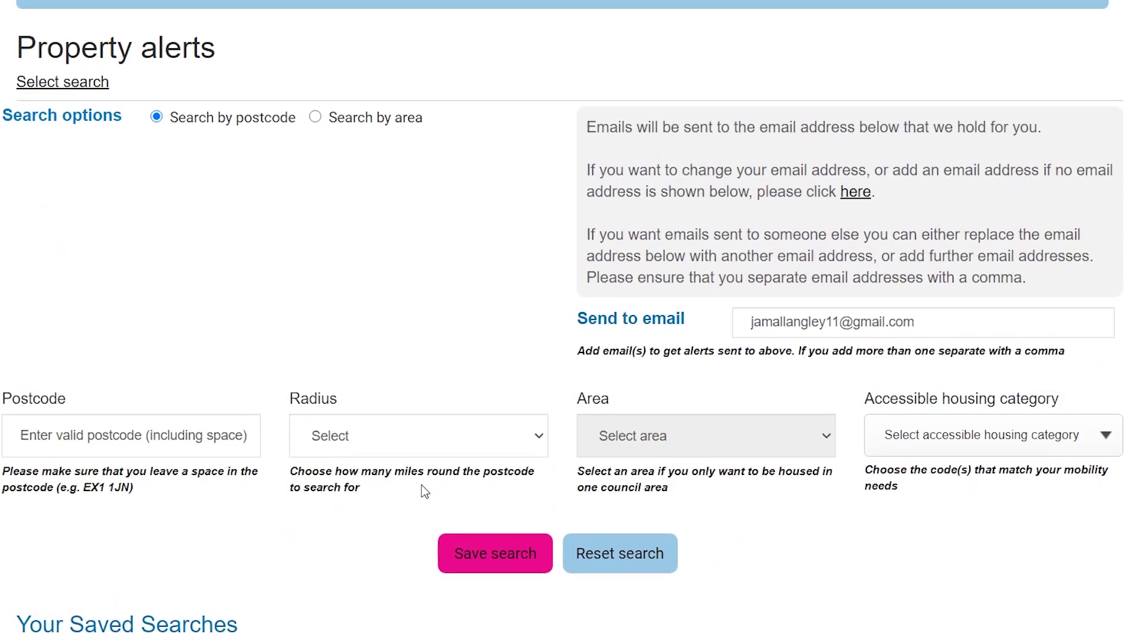
scroll(422, 486, "down", 3)
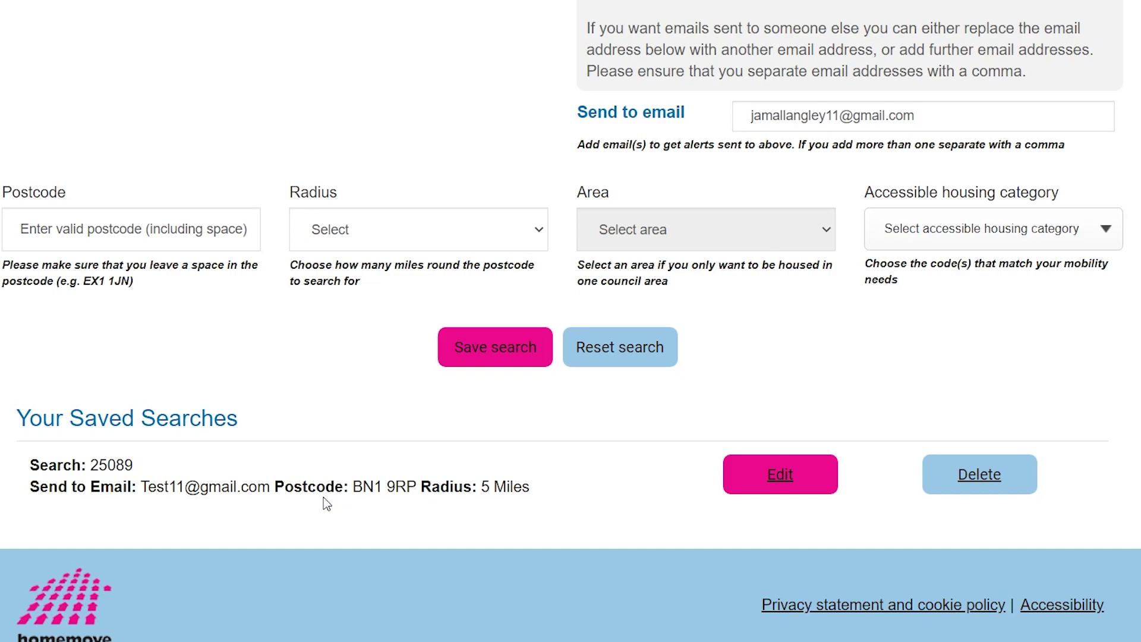
scroll(323, 497, "up", 1)
scroll(204, 461, "down", 1)
scroll(187, 445, "up", 1)
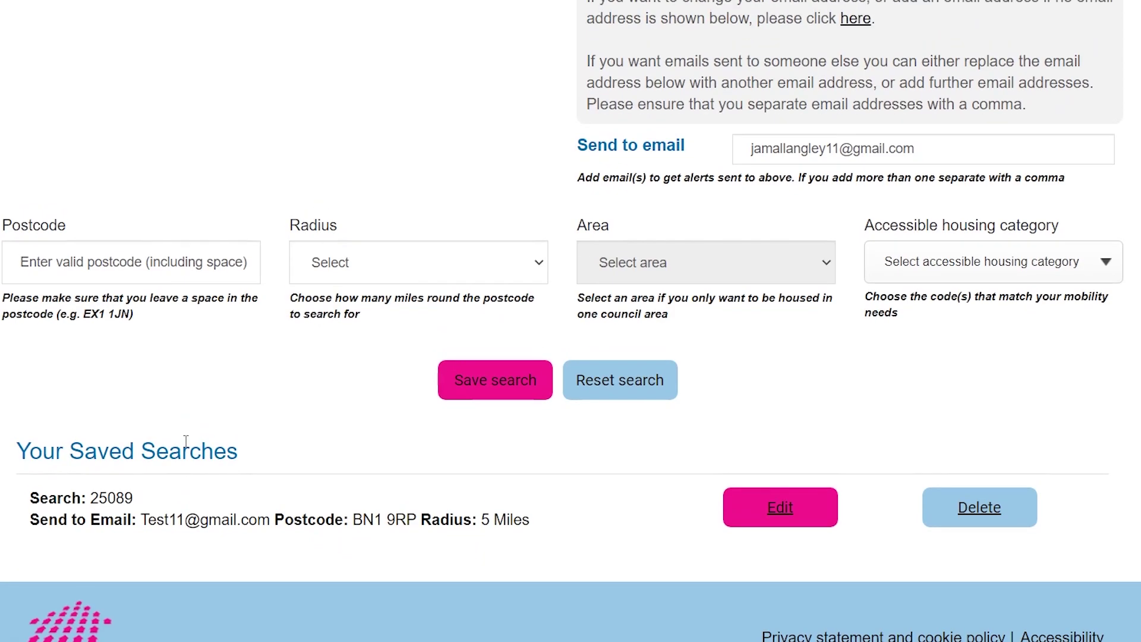
scroll(186, 441, "up", 10)
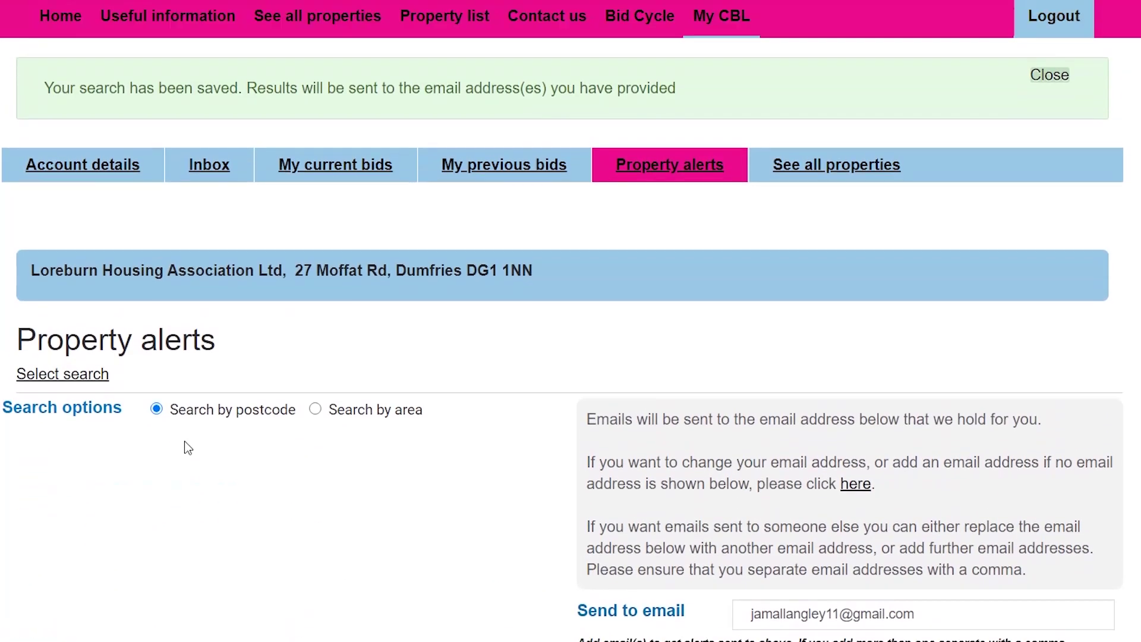